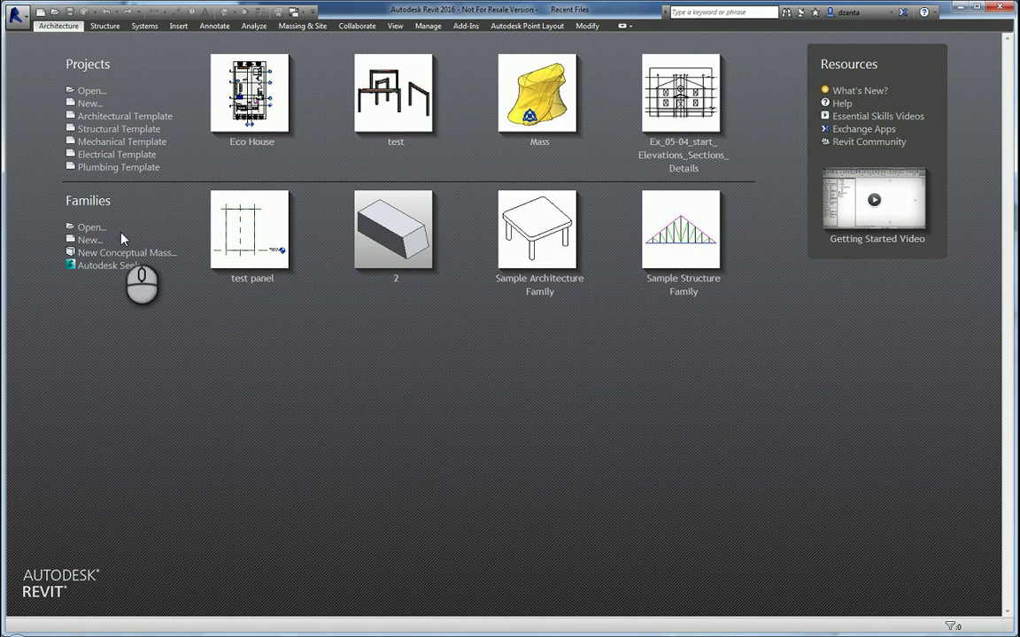
Create a new family from the Curtain Wall Panel.rft template.
left_click(89, 240)
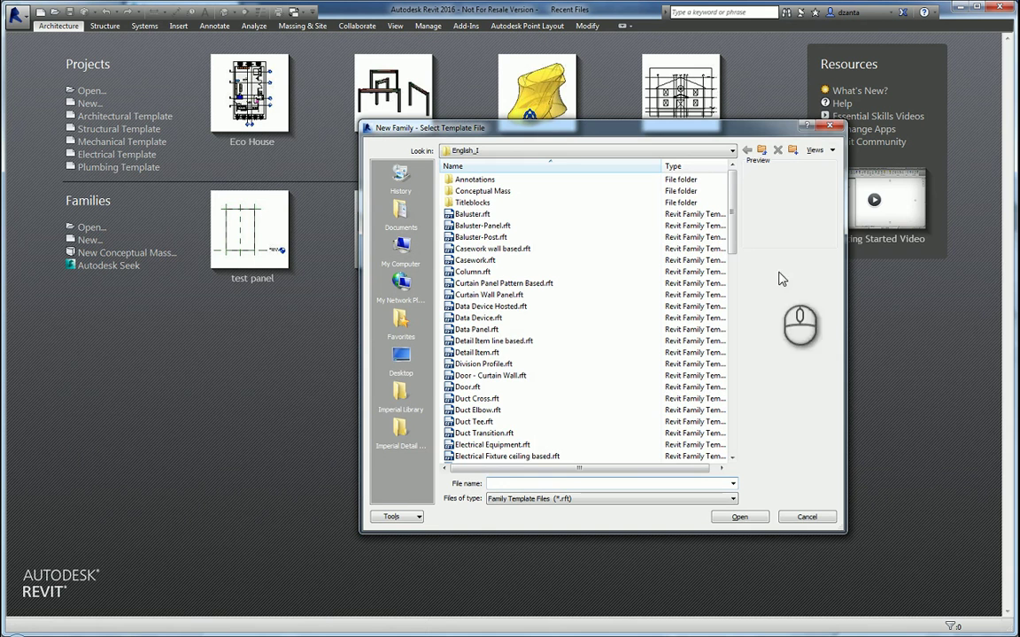
left_click_drag(733, 217, 746, 445)
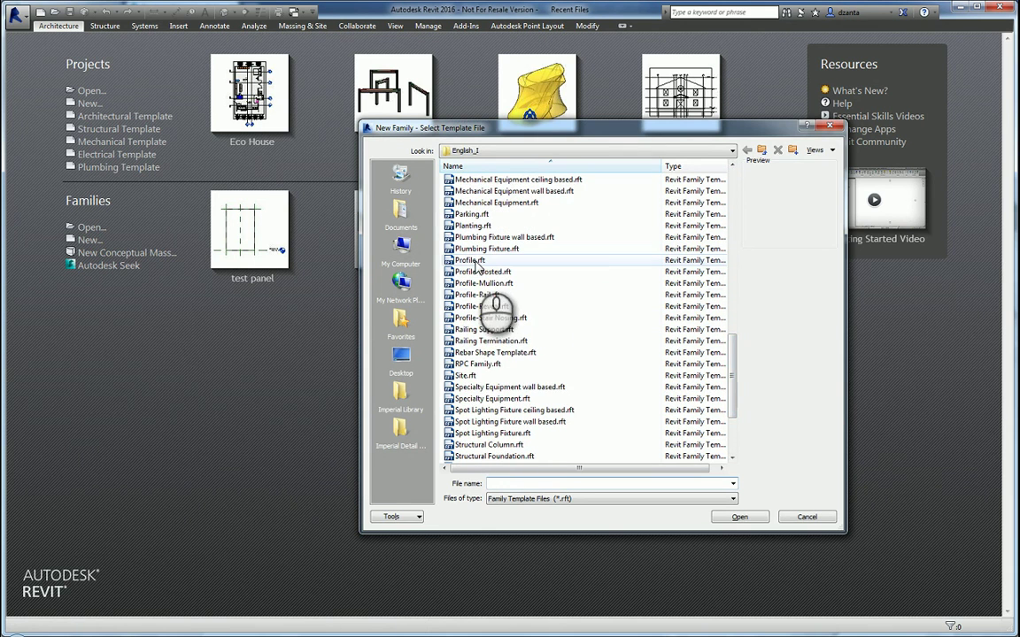
left_click(477, 262)
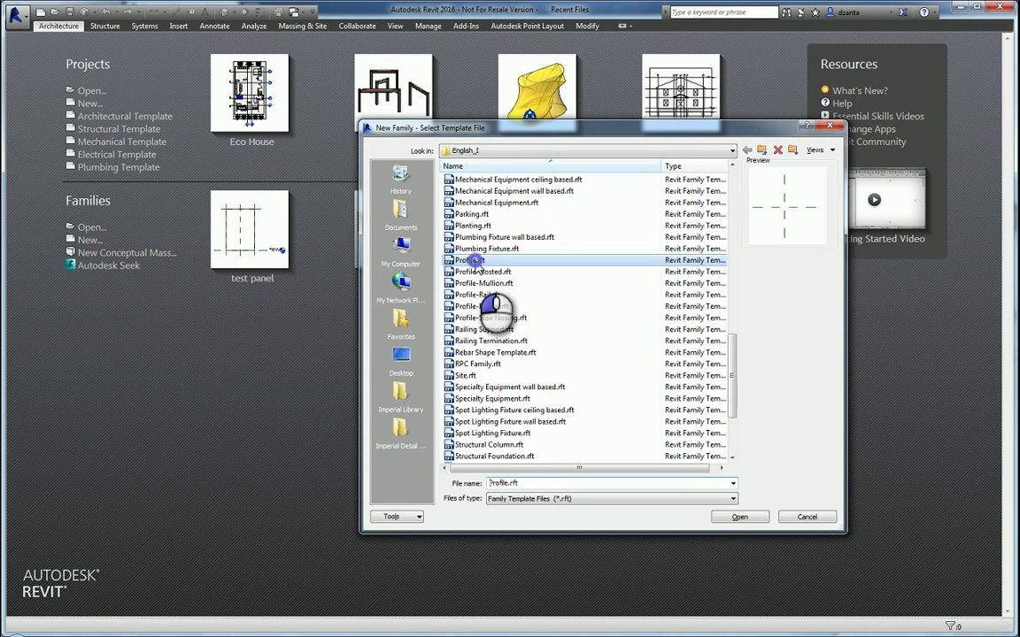
left_click(507, 285)
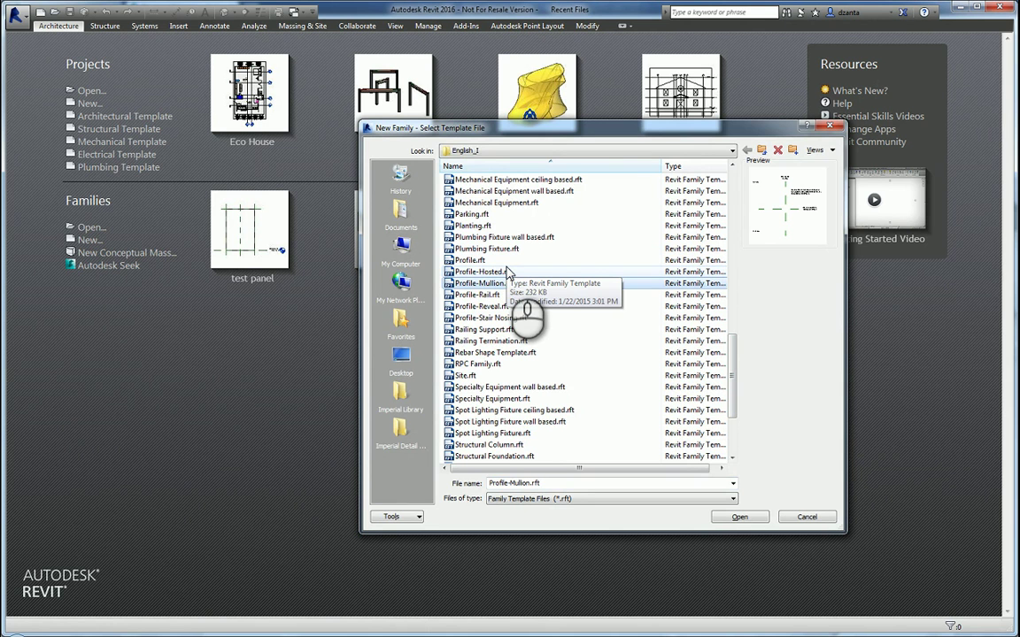
left_click_drag(733, 354, 734, 200)
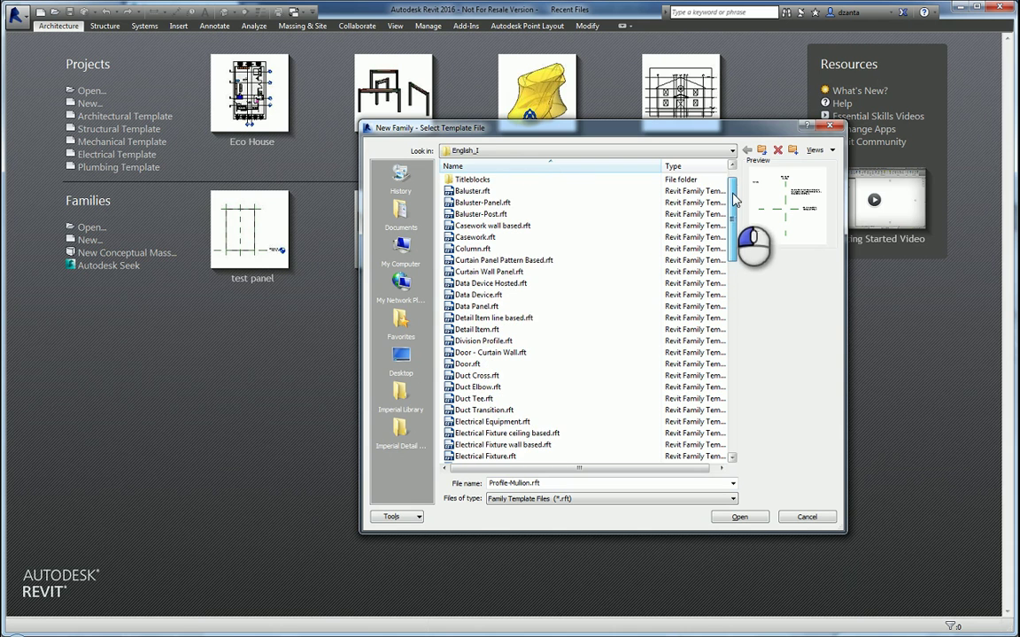
left_click(520, 271)
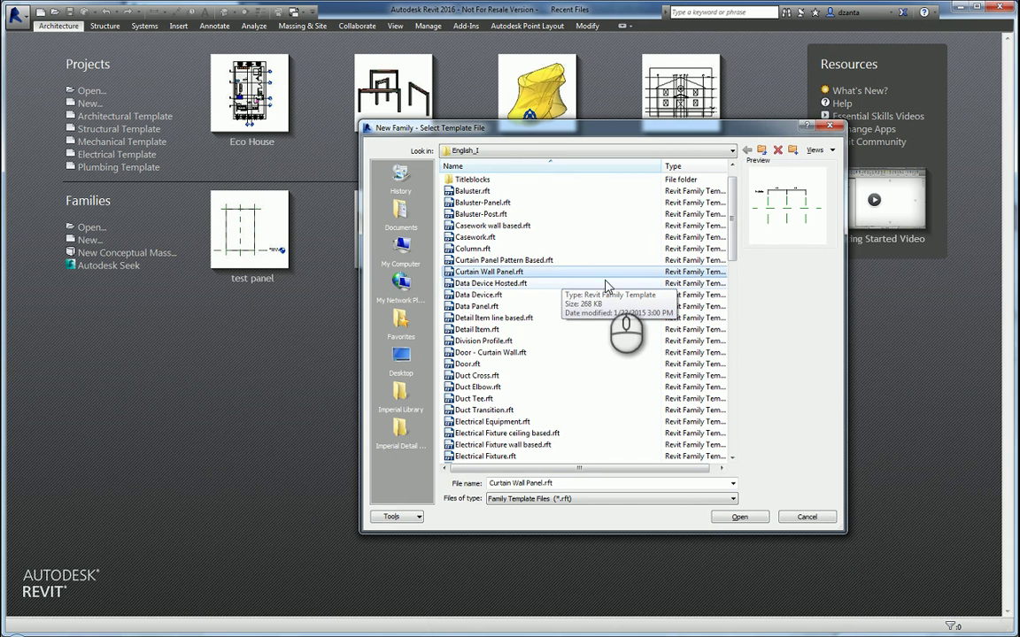
left_click(741, 517)
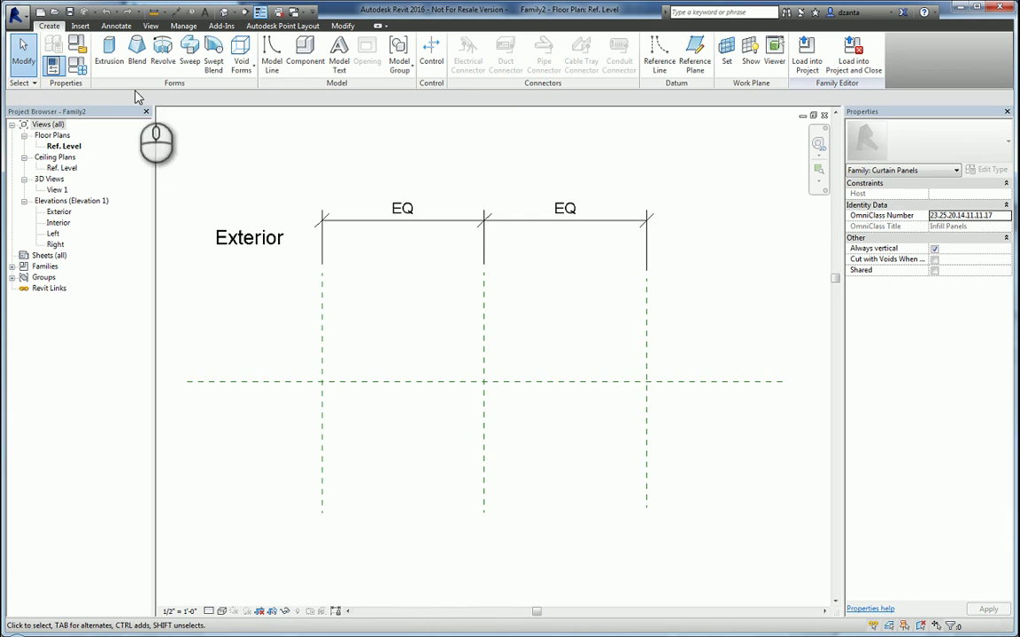
Start a solid extrusion and sketch a spline wave from the left reference-plane intersection.
left_click(110, 60)
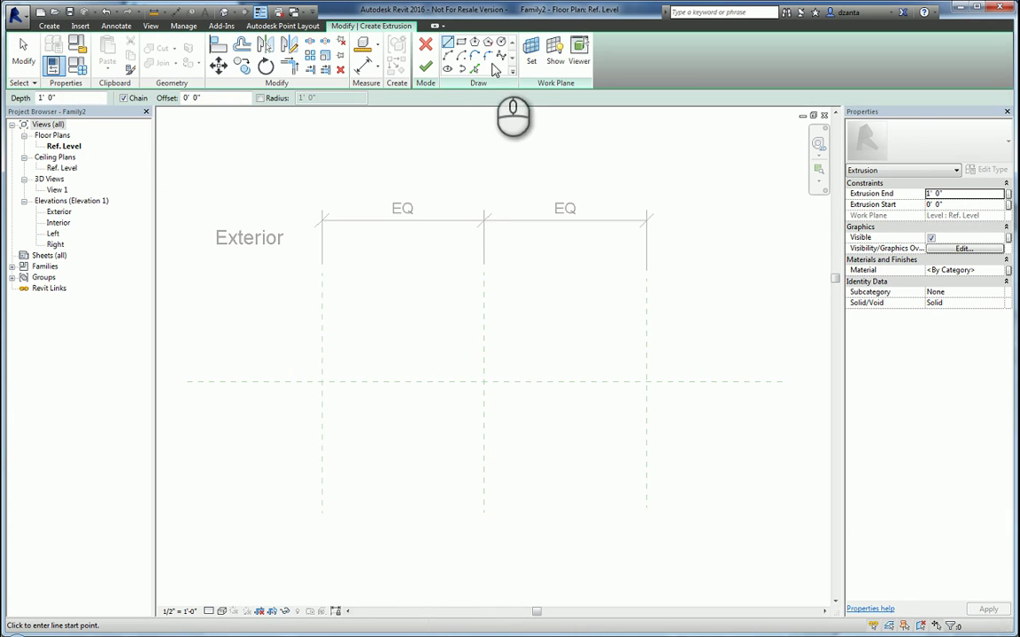
left_click(499, 58)
left_click(323, 382)
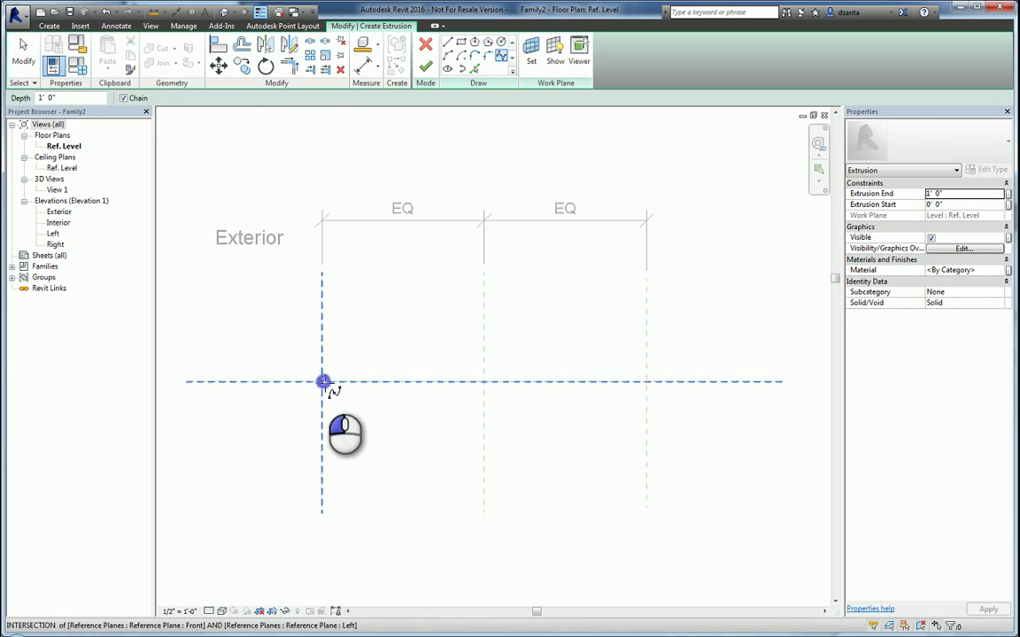
left_click(345, 372)
left_click(374, 388)
left_click(394, 371)
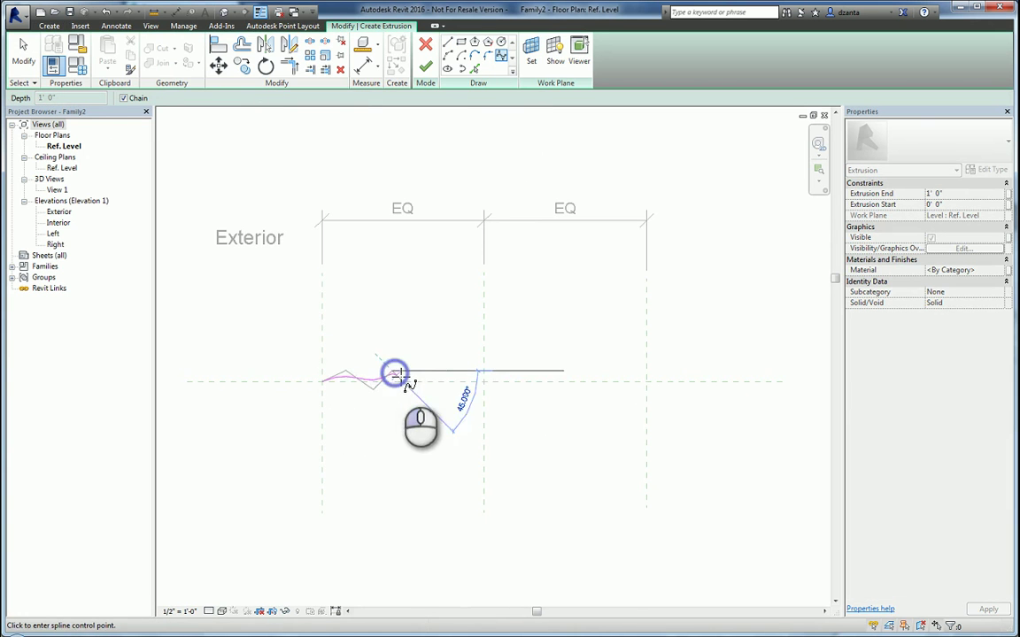
left_click(418, 386)
left_click(441, 371)
Continue the spline wave past the middle and end it on the right reference plane.
left_click(464, 393)
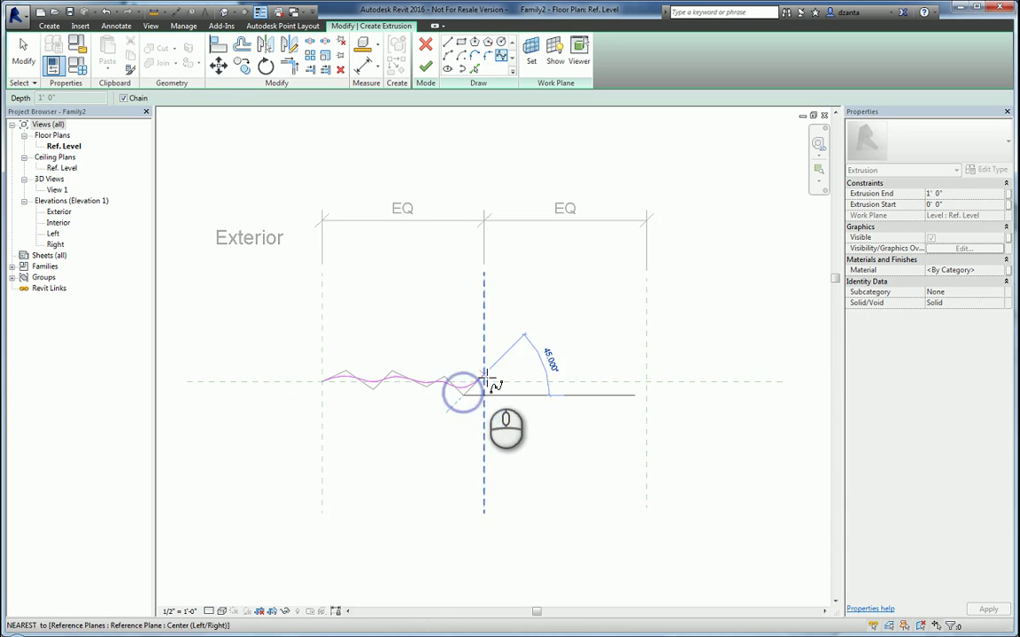
left_click(484, 375)
left_click(505, 390)
left_click(530, 377)
left_click(552, 391)
left_click(574, 390)
left_click(605, 373)
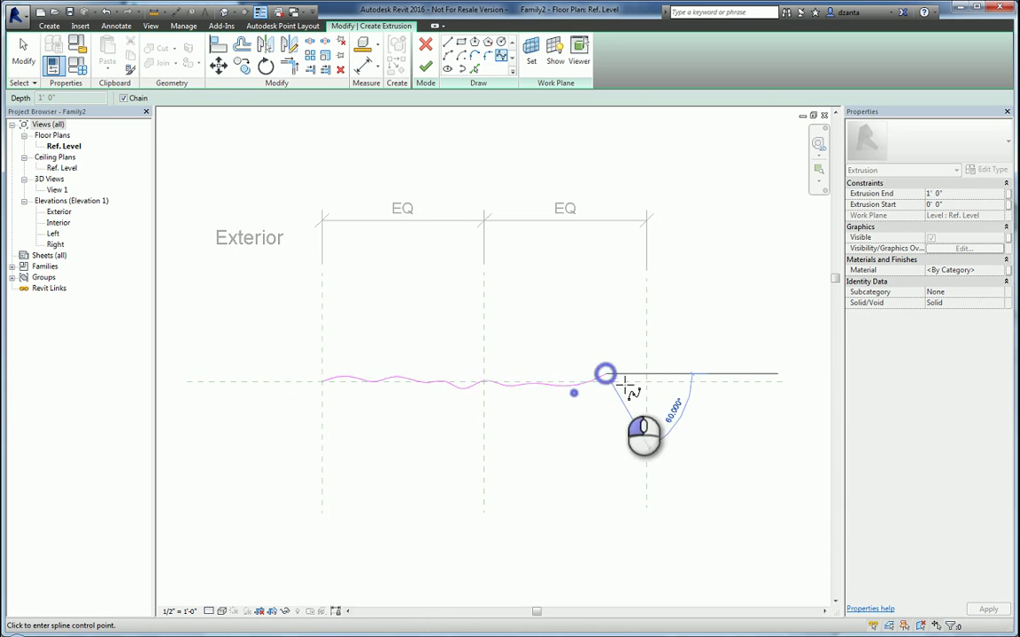
left_click(642, 385)
scroll(553, 399, "up", 5)
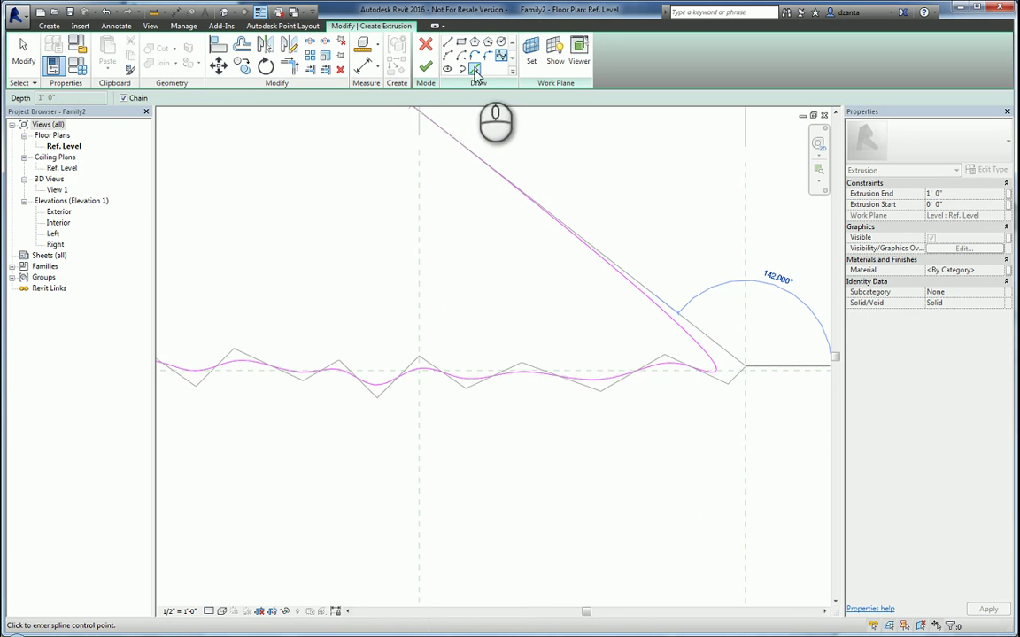
left_click(475, 68)
Add a parallel copy of the spline offset 0' 0 1/2" from it.
scroll(690, 354, "up", 1)
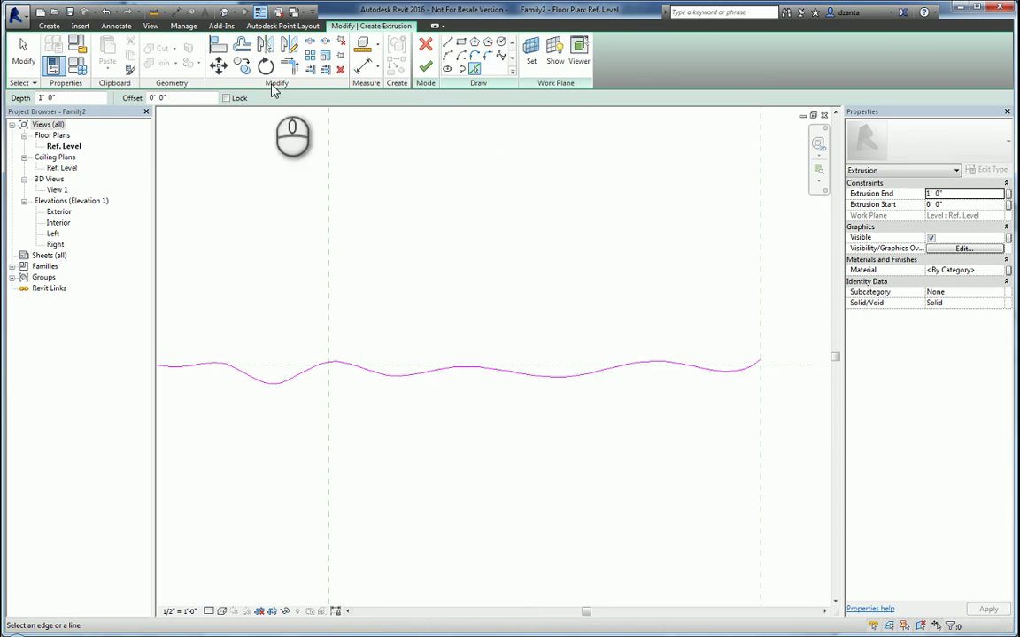
left_click_drag(162, 97, 127, 93)
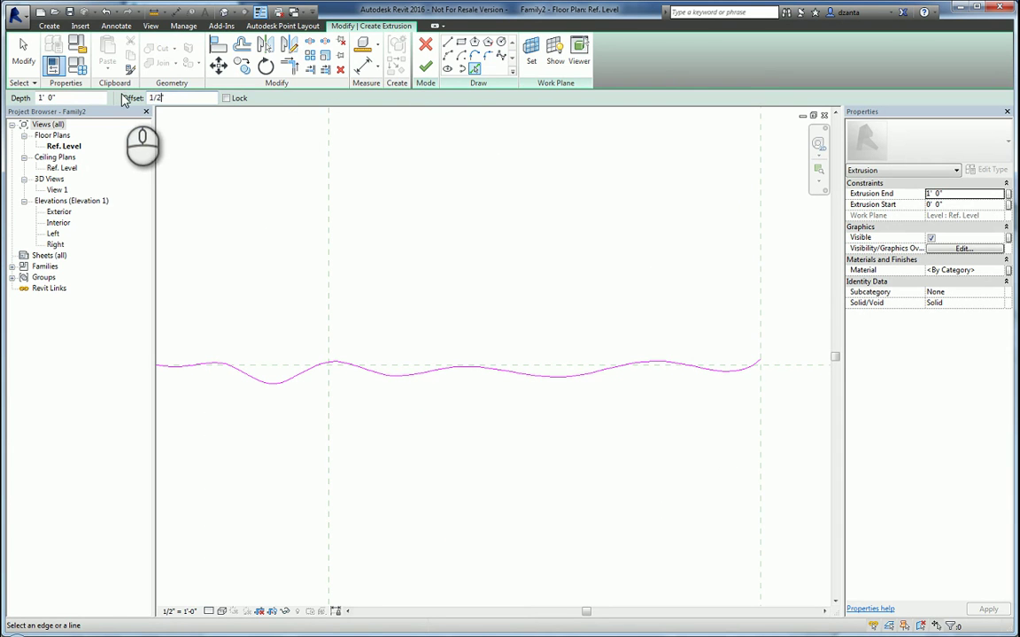
left_click_drag(39, 97, 60, 95)
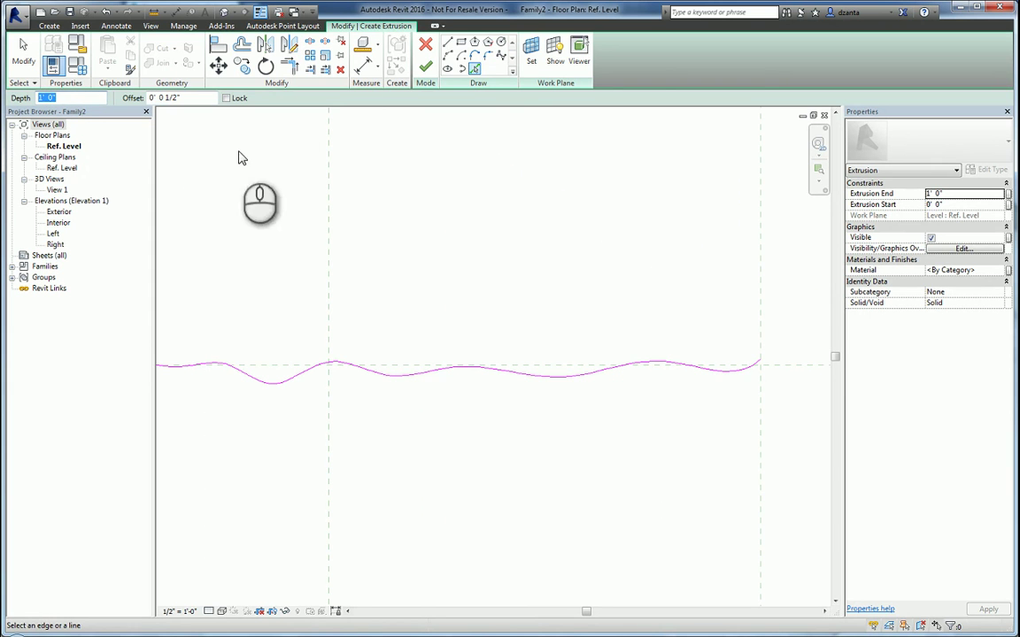
middle_click_drag(562, 318, 400, 278)
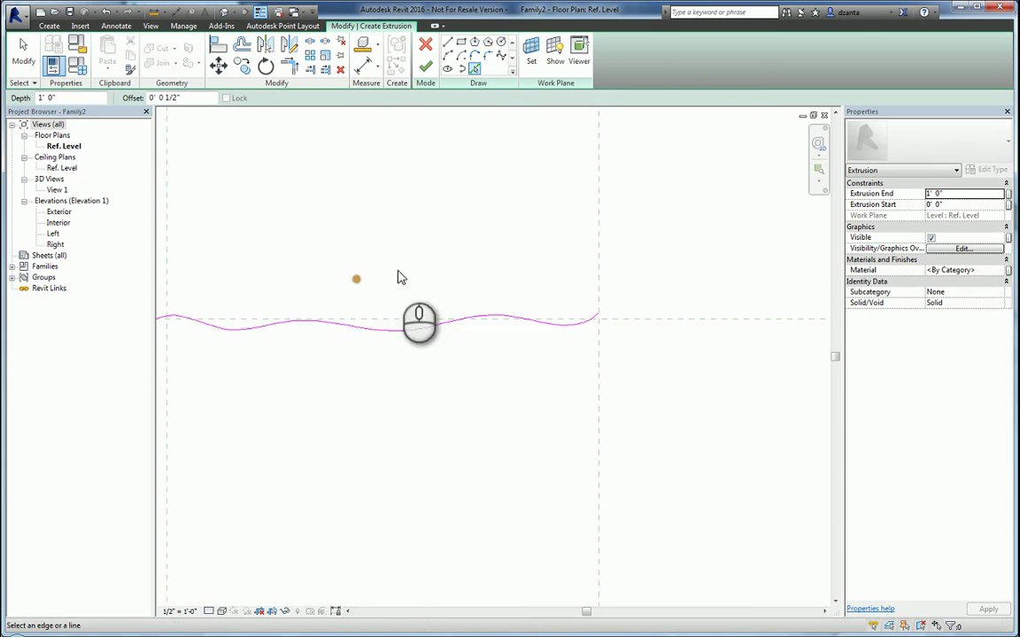
left_click(485, 317)
scroll(598, 303, "up", 2)
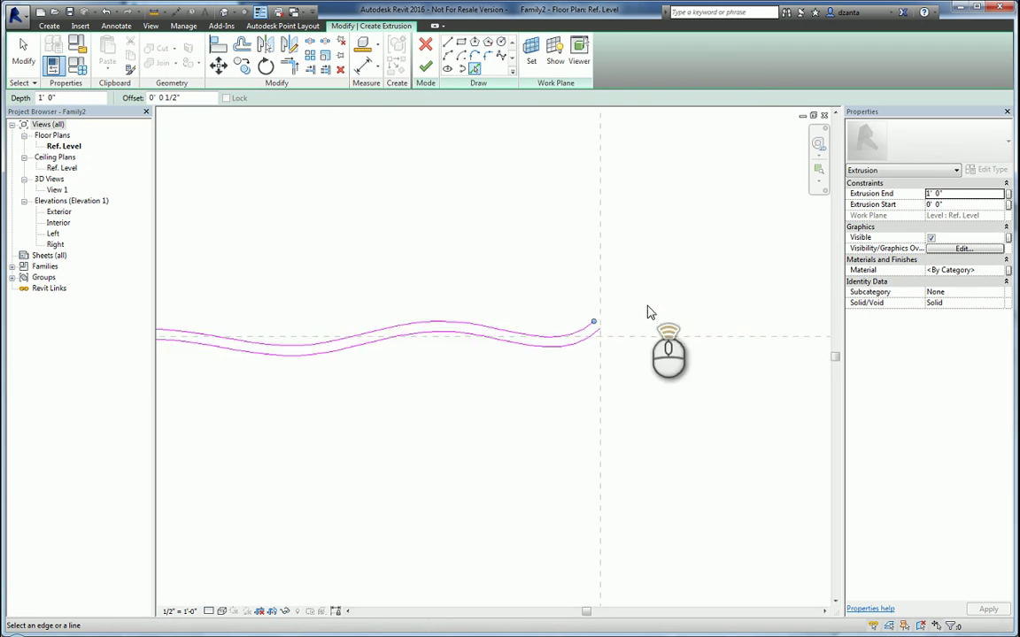
scroll(649, 311, "up", 2)
With offset 0 and Chain off, draw a vertical line up from the lower curve's right end.
left_click(448, 41)
left_click(470, 258)
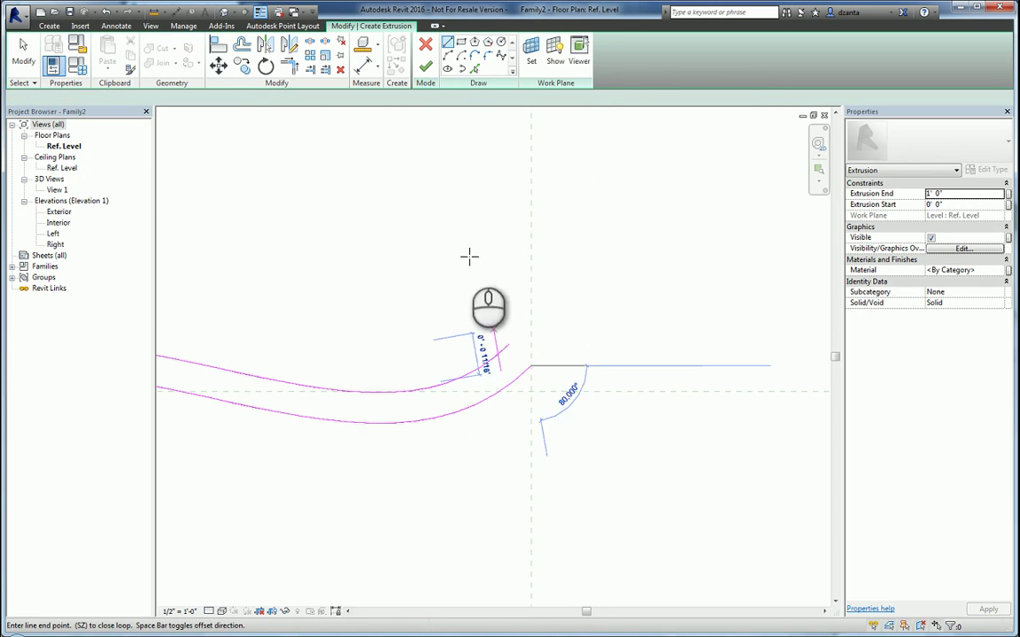
key("Escape")
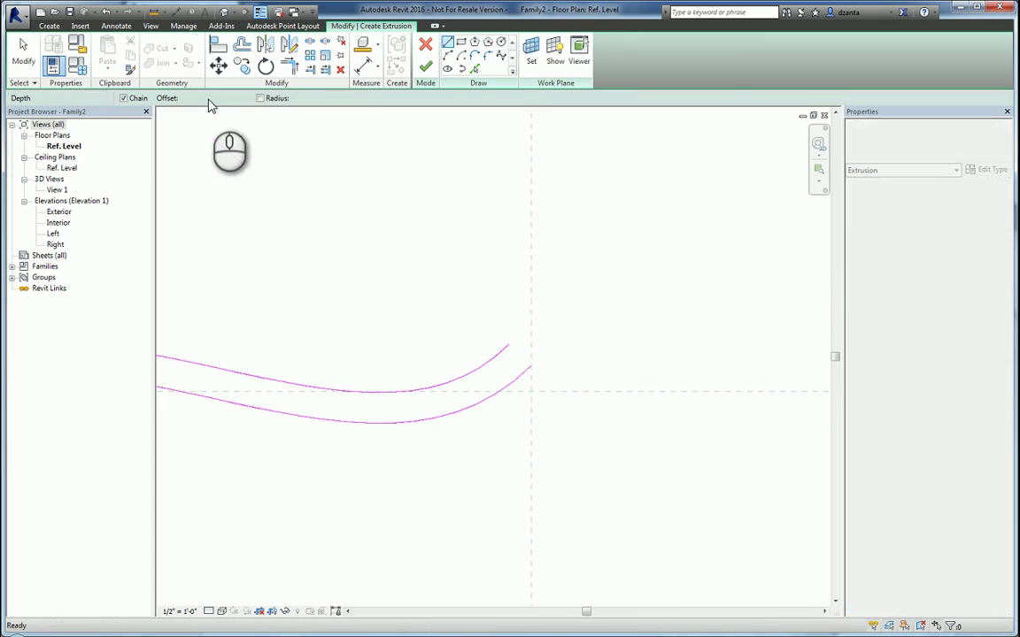
left_click(212, 97)
left_click_drag(212, 98, 140, 98)
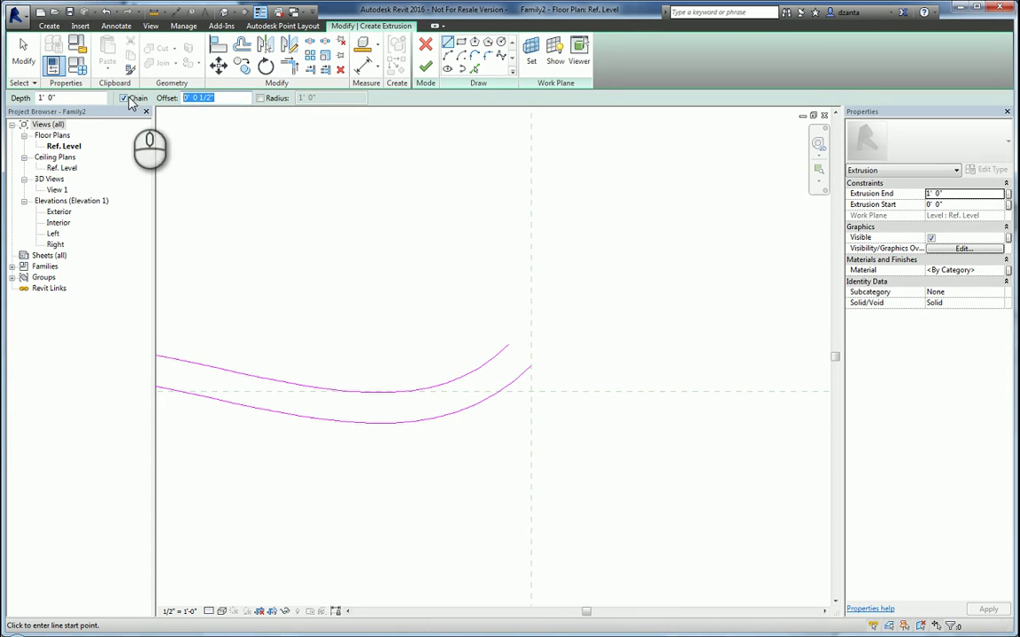
type("0")
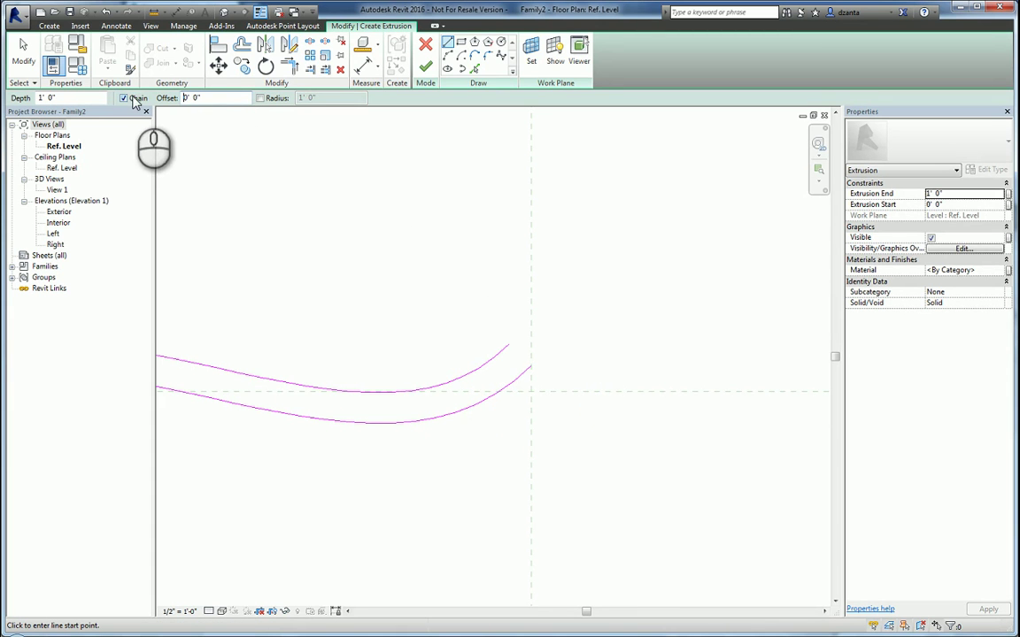
left_click(131, 98)
scroll(549, 368, "up", 2)
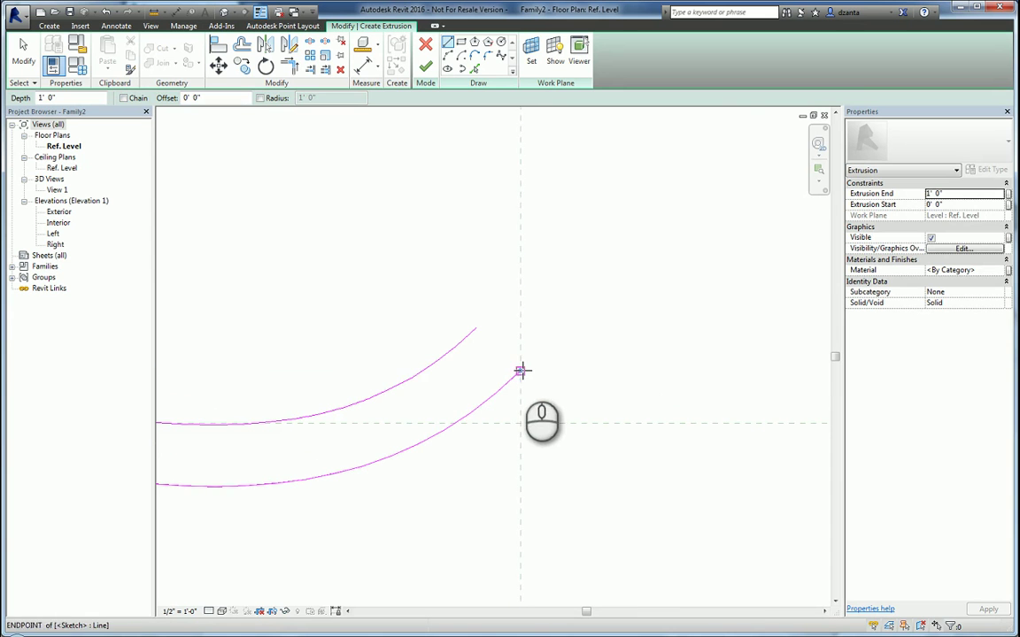
left_click(521, 371)
left_click(521, 285)
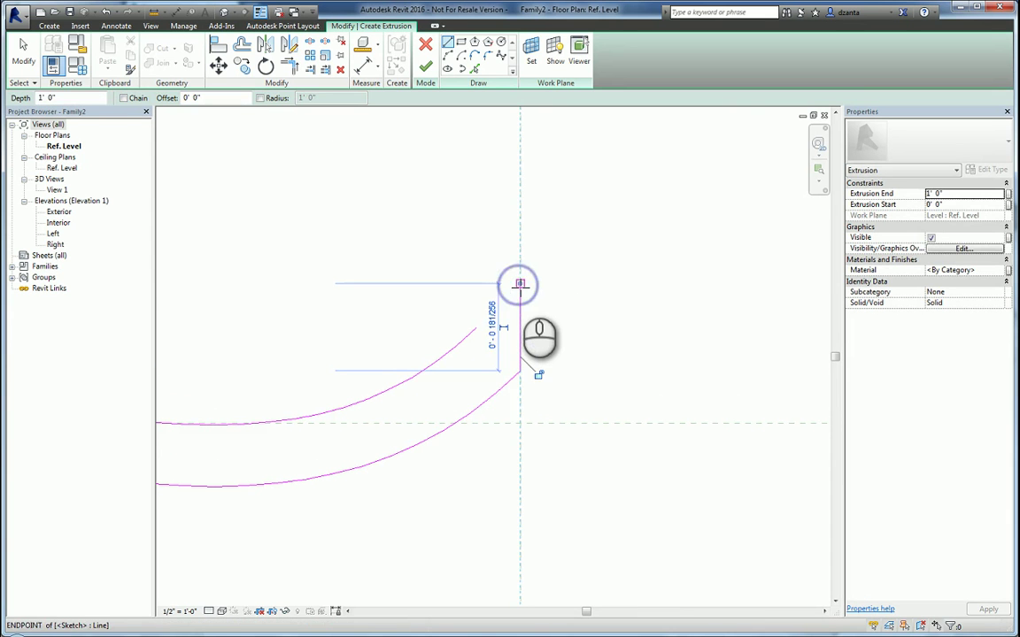
key("Escape")
key("Escape")
left_click(477, 330)
mouse_move(476, 329)
left_mouse_down()
mouse_move(521, 286)
mouse_move(471, 296)
mouse_move(473, 330)
left_mouse_up()
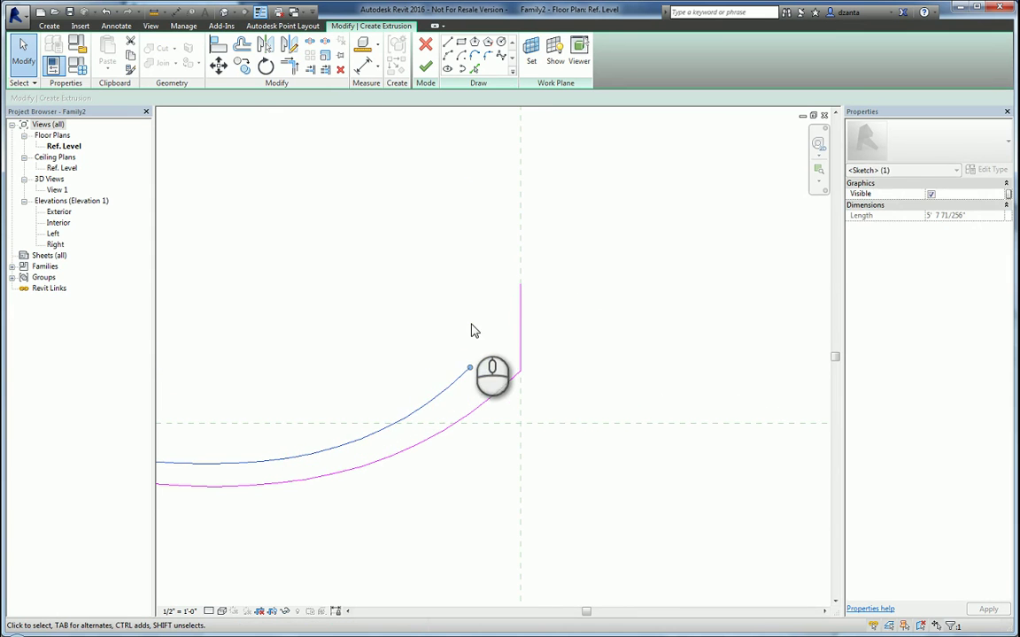
Reposition the upper curve's end point and bring the whole wave into view.
left_click(493, 324)
scroll(500, 372, "down", 4)
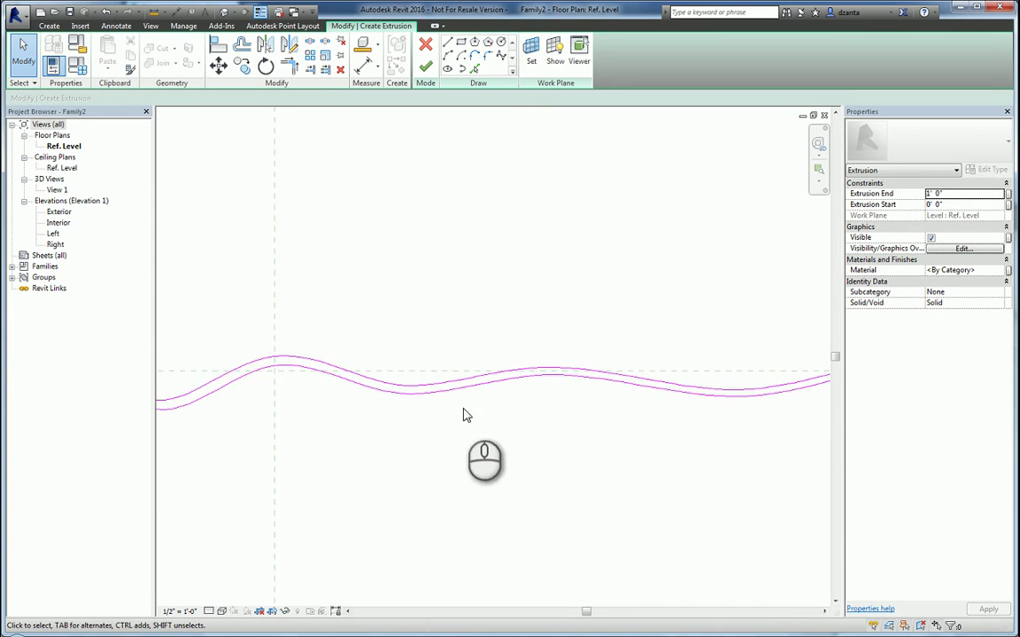
mouse_move(463, 408)
middle_mouse_down()
mouse_move(868, 428)
mouse_move(364, 448)
middle_mouse_up()
scroll(364, 448, "down", 2)
scroll(312, 421, "up", 4)
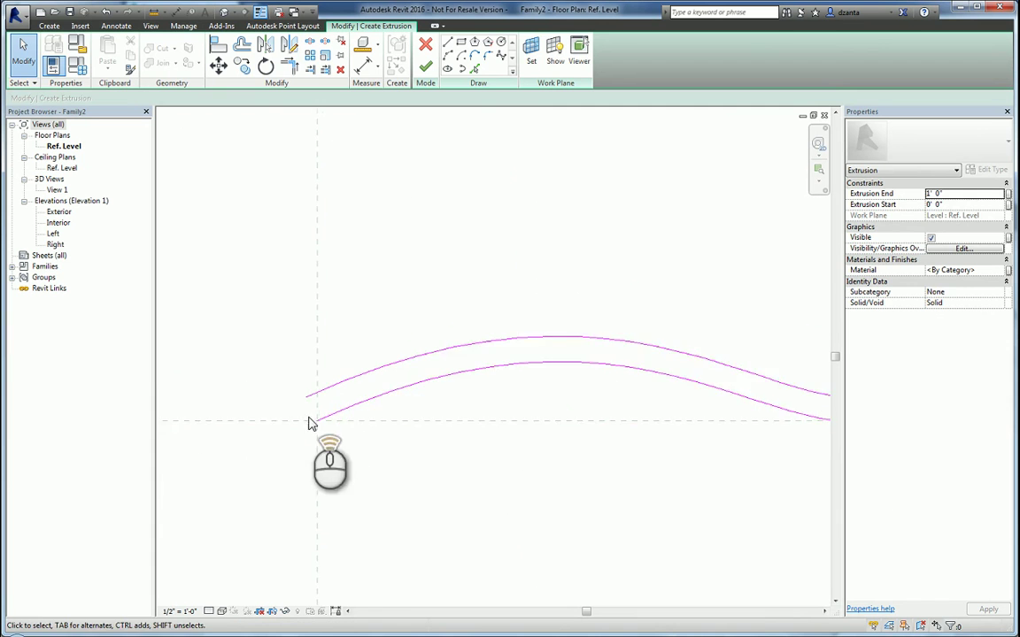
Draw a vertical line joining the upper and lower arc ends at the left side.
left_click(447, 43)
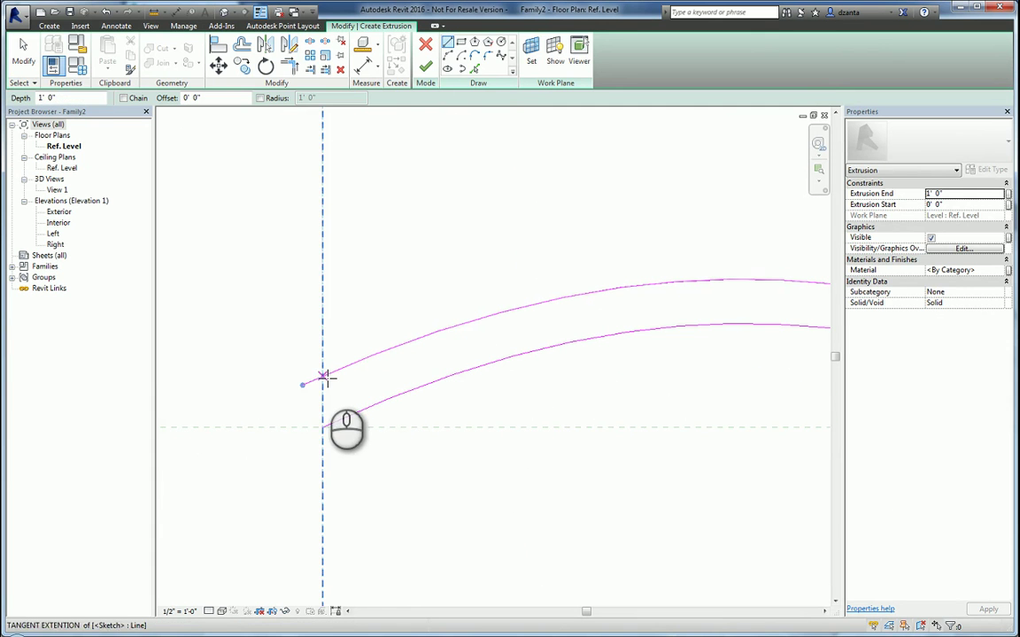
left_click(323, 378)
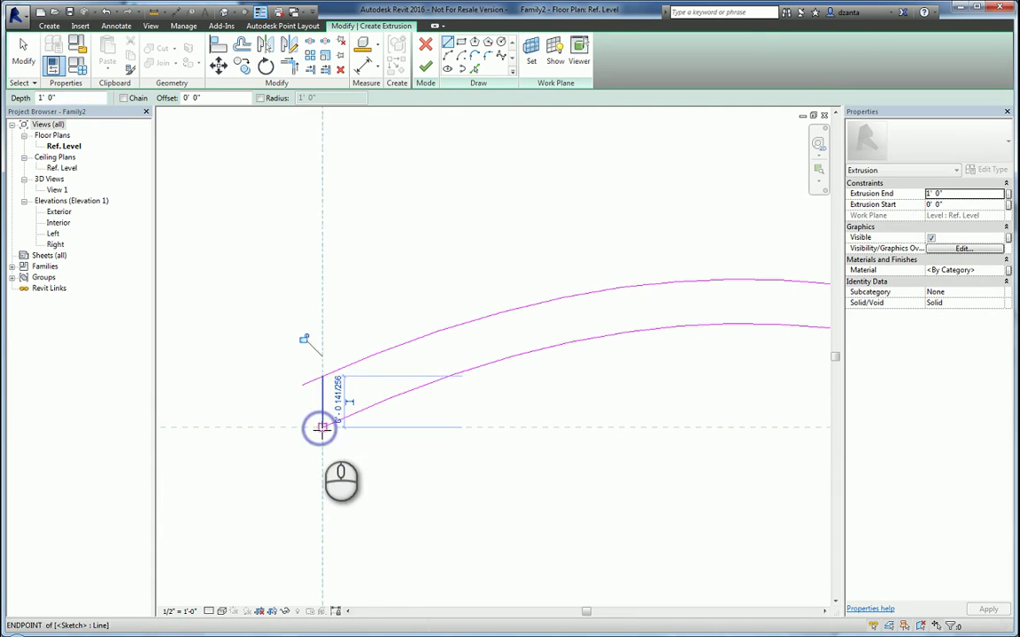
left_click(321, 426)
key("Escape")
left_click_drag(308, 387, 328, 383)
key("Escape")
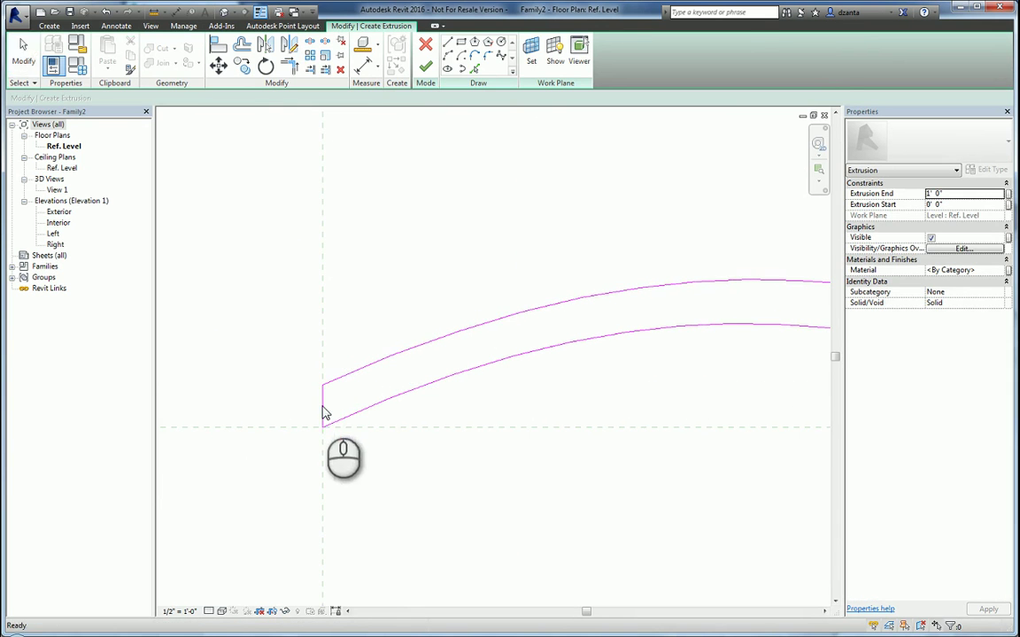
Drag the spline's right end onto the reference-plane intersection.
scroll(399, 409, "down", 3)
scroll(520, 428, "down", 2)
mouse_move(405, 426)
middle_mouse_down()
mouse_move(695, 421)
mouse_move(521, 400)
mouse_move(335, 412)
middle_mouse_up()
scroll(465, 376, "up", 4)
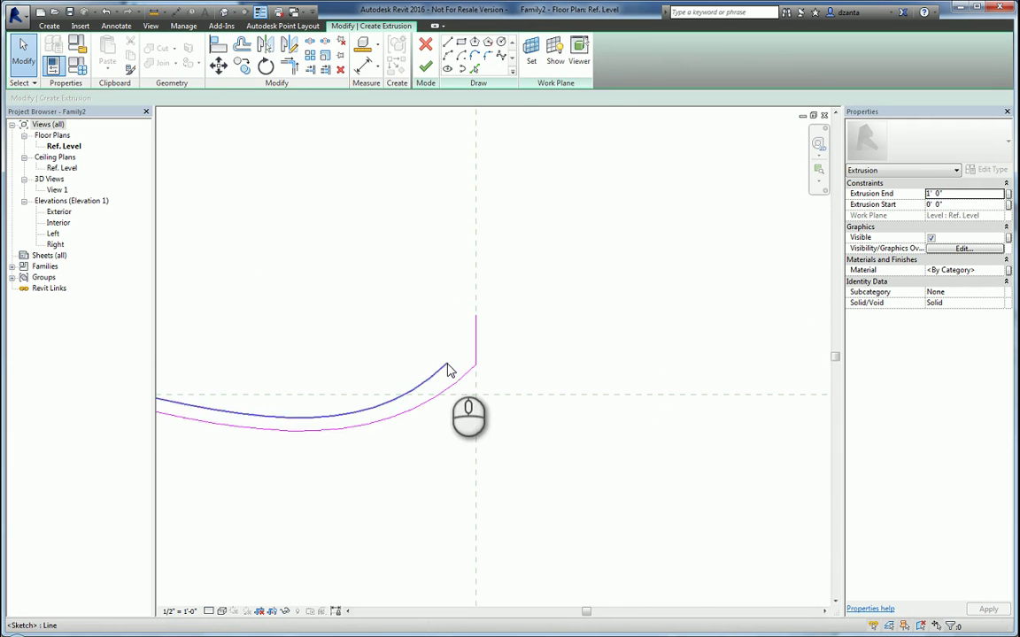
left_click(463, 376)
mouse_move(464, 372)
left_mouse_down()
mouse_move(484, 384)
mouse_move(476, 396)
mouse_move(475, 363)
left_mouse_up()
Shorten the right vertical line so it meets the upper curve, closing the profile.
left_click(477, 359)
left_click(438, 387)
left_click(502, 378)
left_click_drag(477, 319, 478, 361)
left_click(526, 357)
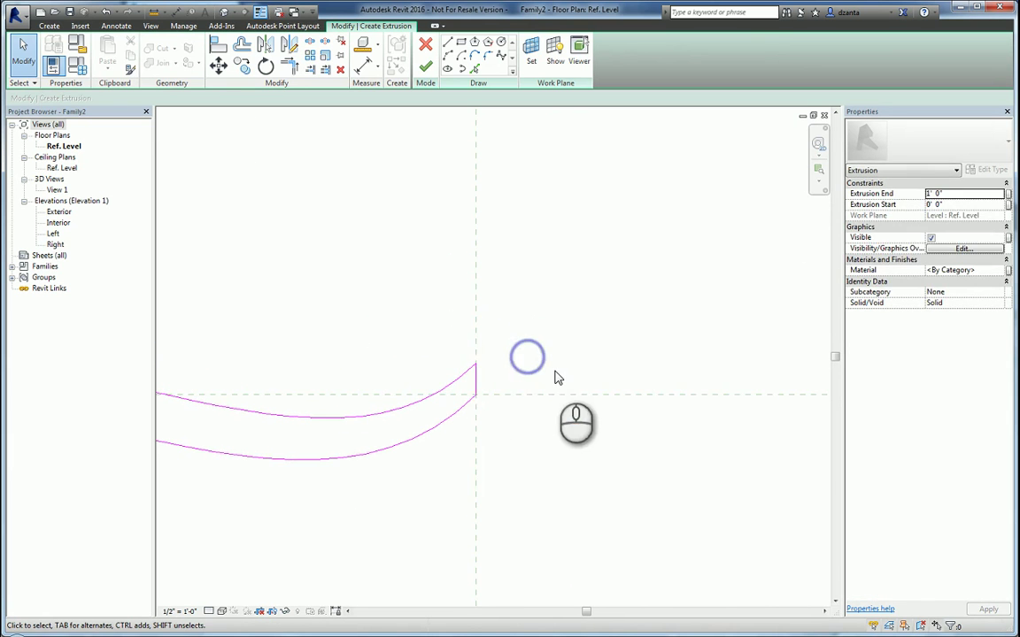
scroll(562, 400, "down", 5)
scroll(578, 436, "down", 2)
scroll(447, 430, "up", 3)
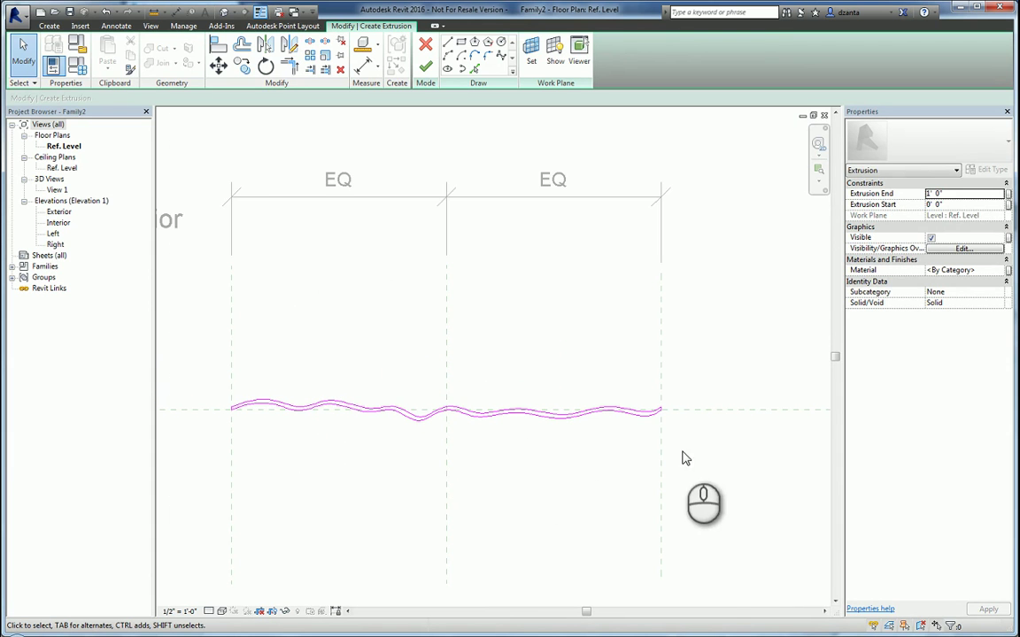
In the Exterior elevation, finish the extrusion and stretch its top to the 8' 0" reference plane.
double_click(60, 213)
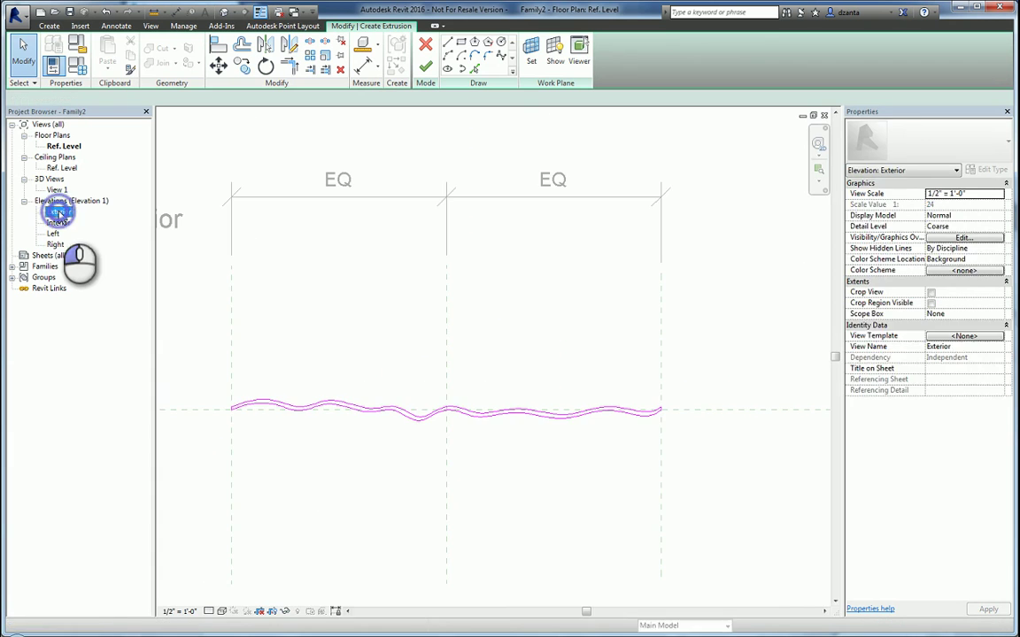
left_click(426, 66)
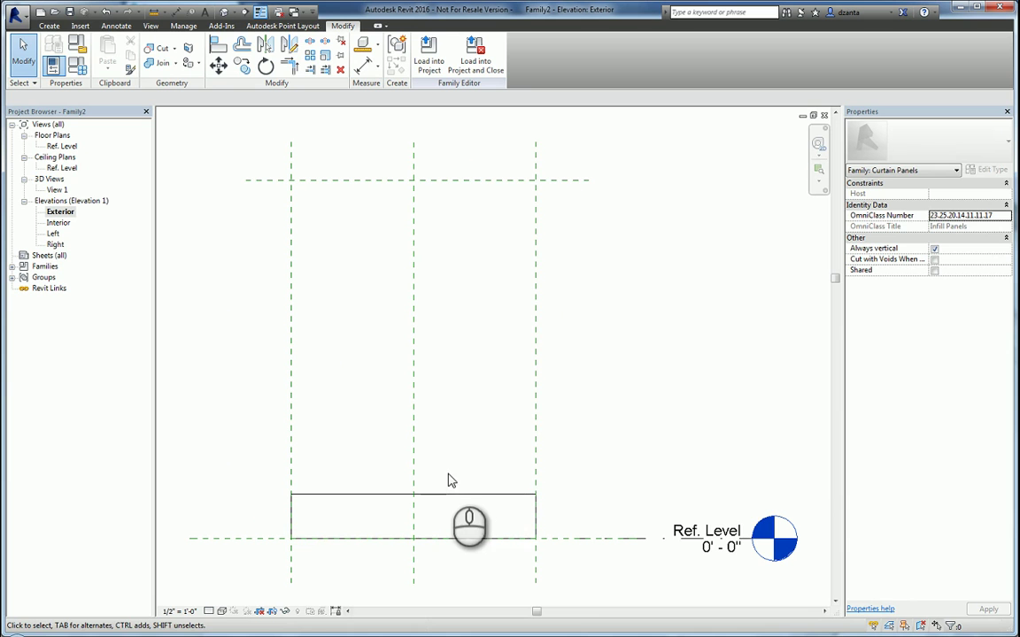
key("d")
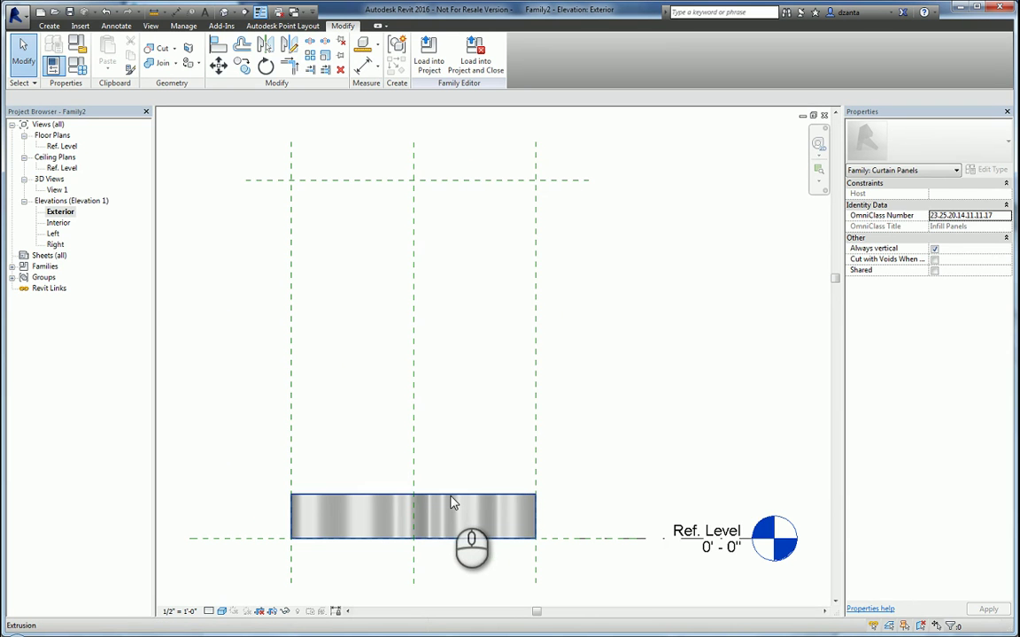
left_click(455, 493)
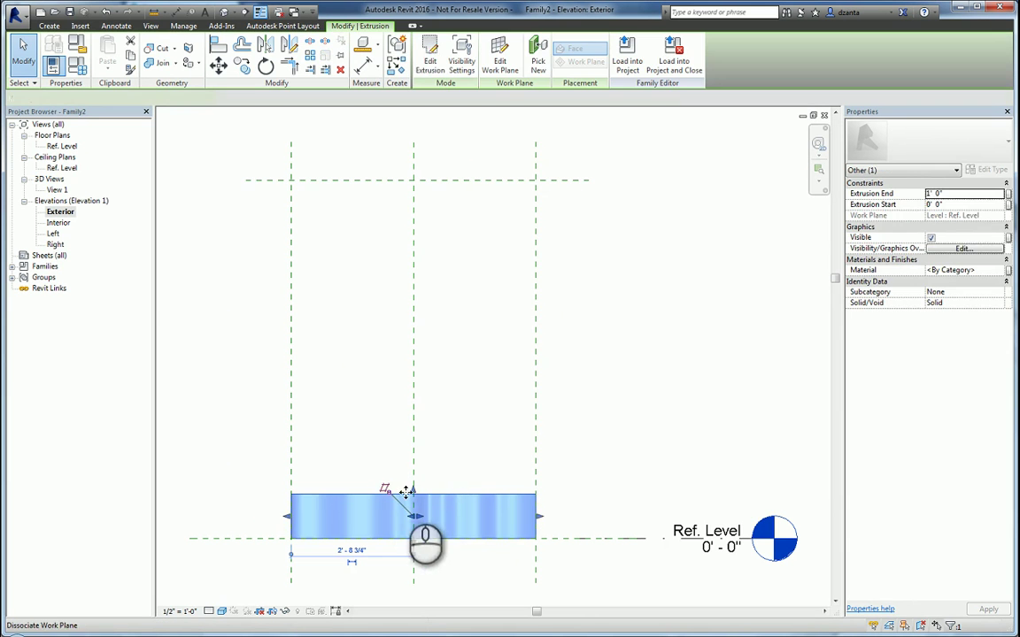
left_click_drag(413, 493, 434, 173)
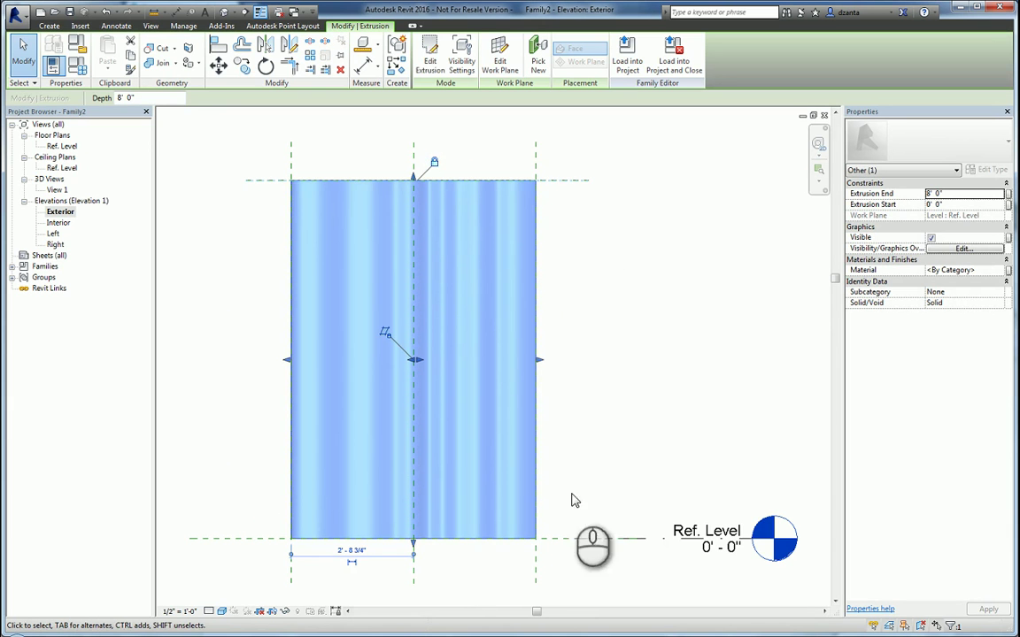
mouse_move(413, 538)
left_mouse_down()
mouse_move(414, 485)
mouse_move(420, 540)
left_mouse_up()
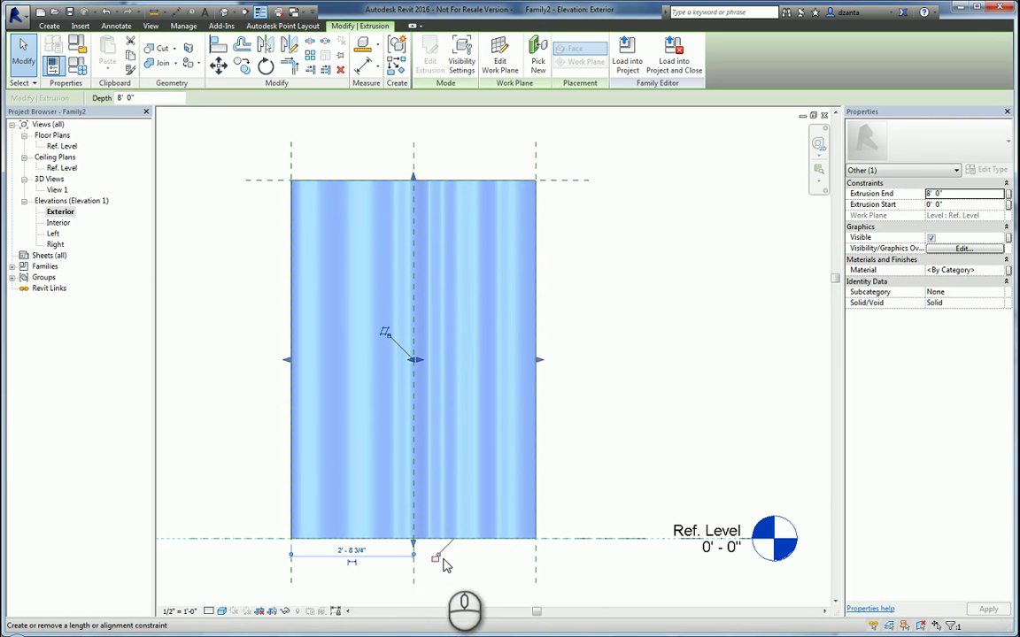
left_click(587, 481)
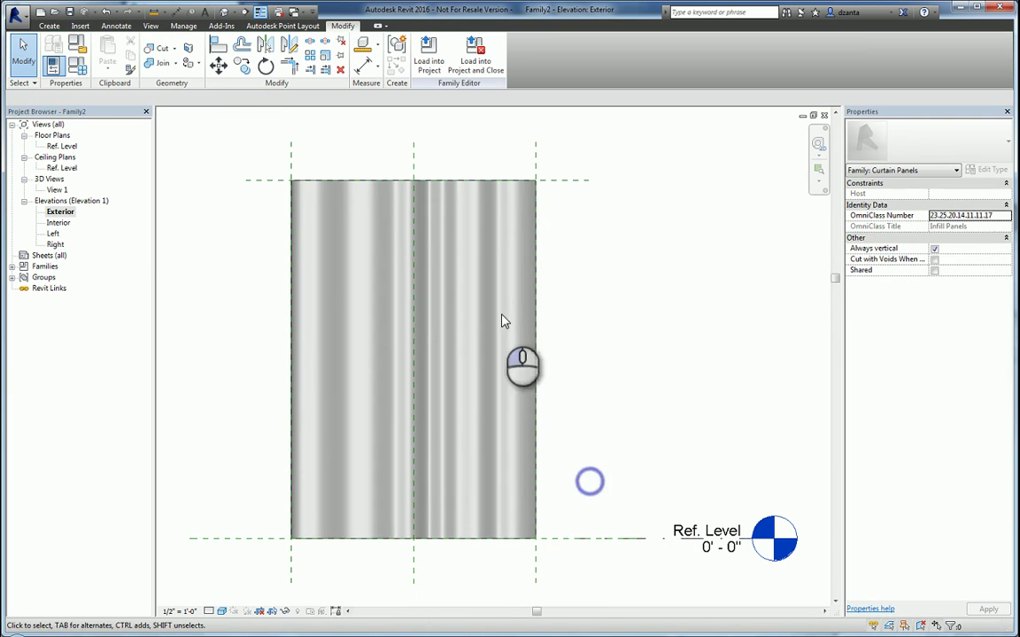
left_click(224, 11)
Create a project from the Architectural Template and load Family2 into it.
key("d")
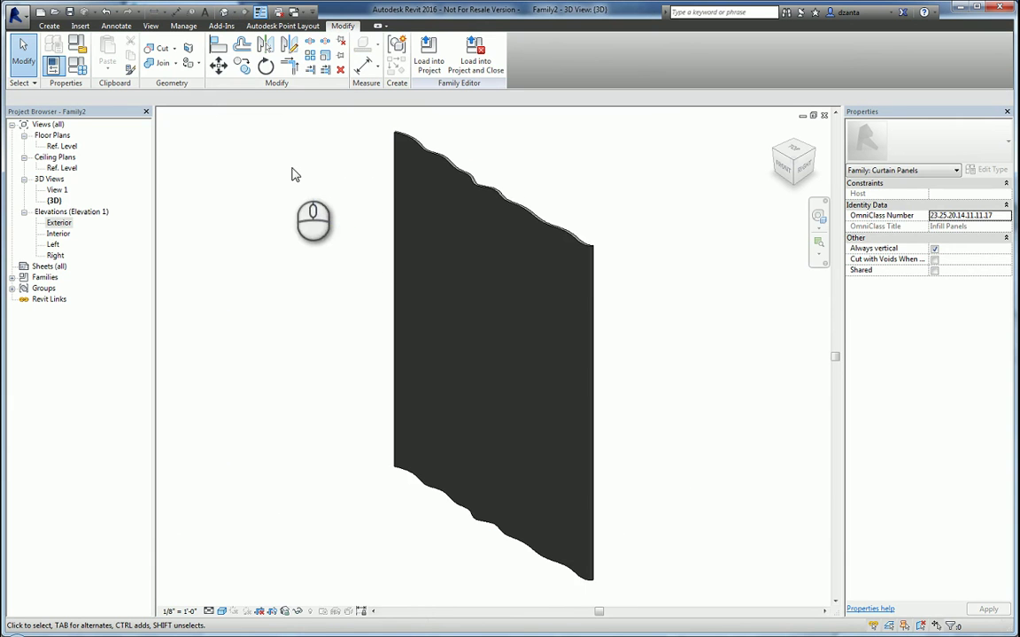
left_click(41, 11)
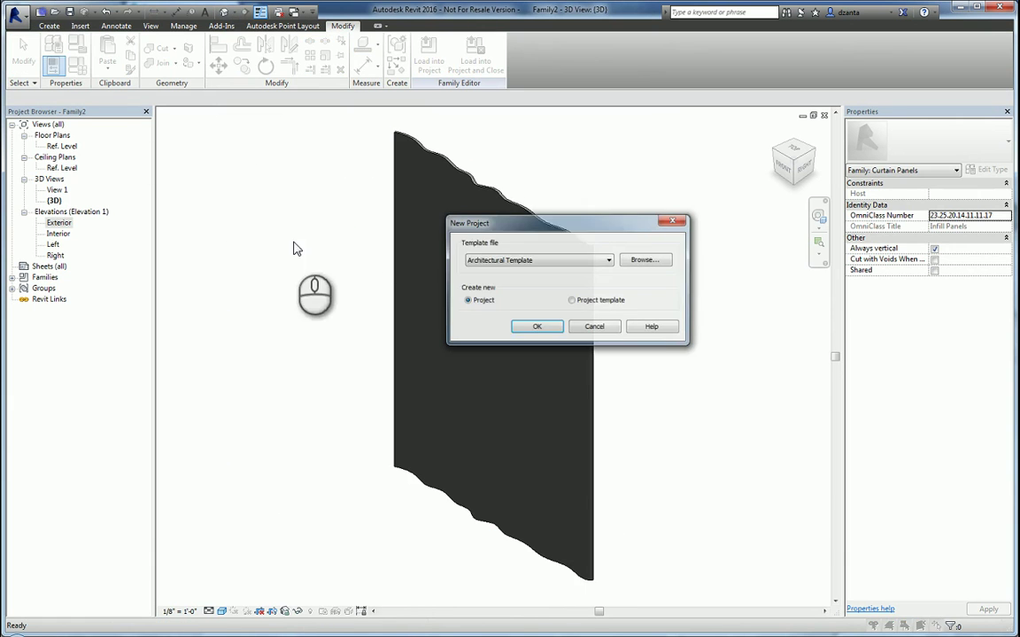
left_click(554, 327)
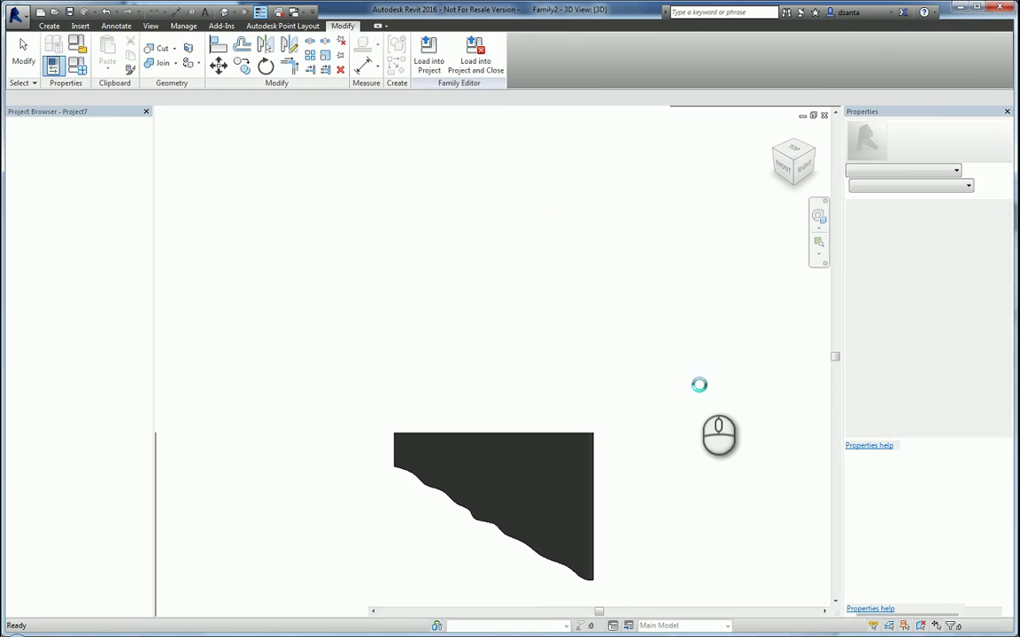
key("ctrl+Tab")
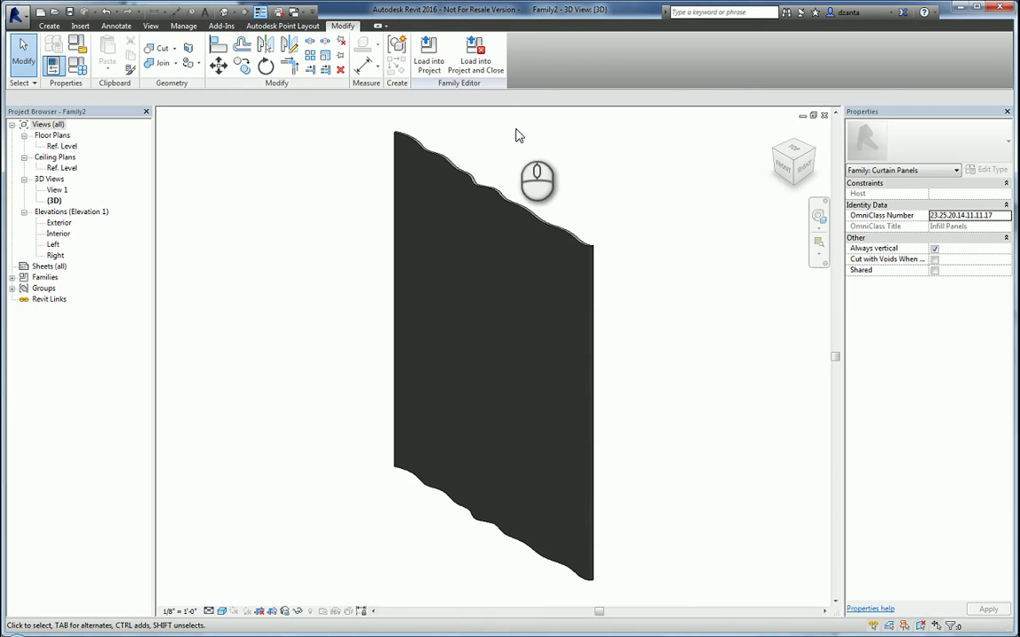
left_click(438, 65)
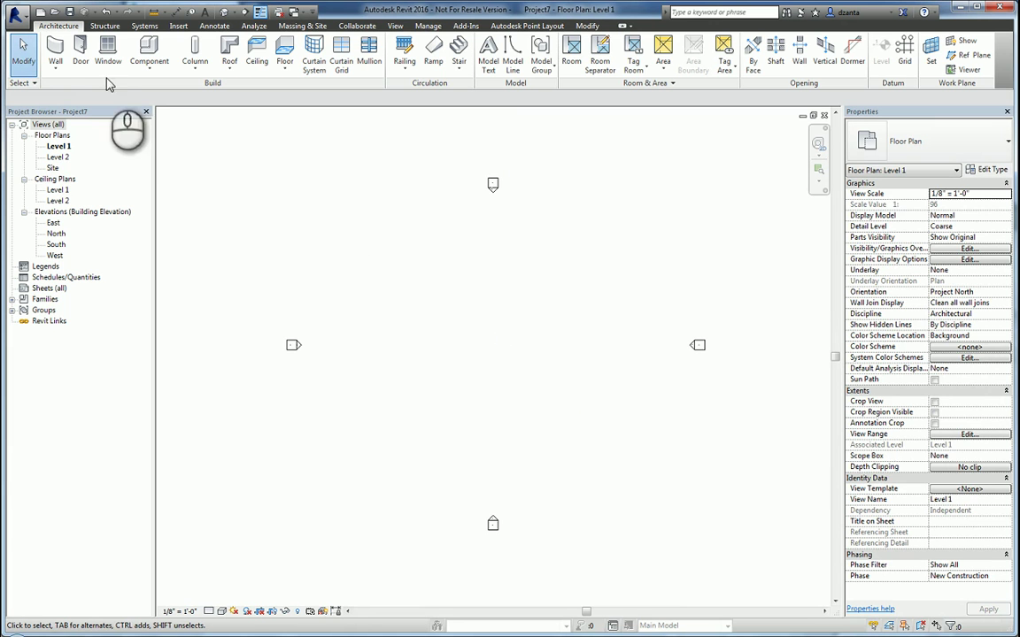
Draw a short Curtain Wall: Storefront wall on Level 1 and view it in 3D.
left_click(59, 71)
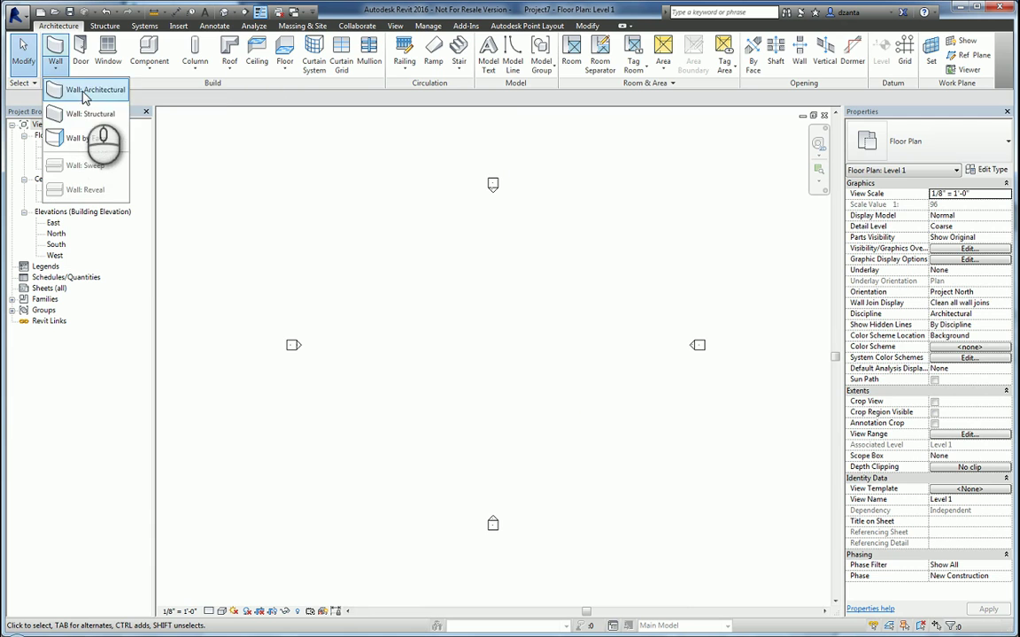
left_click(90, 95)
left_click(939, 146)
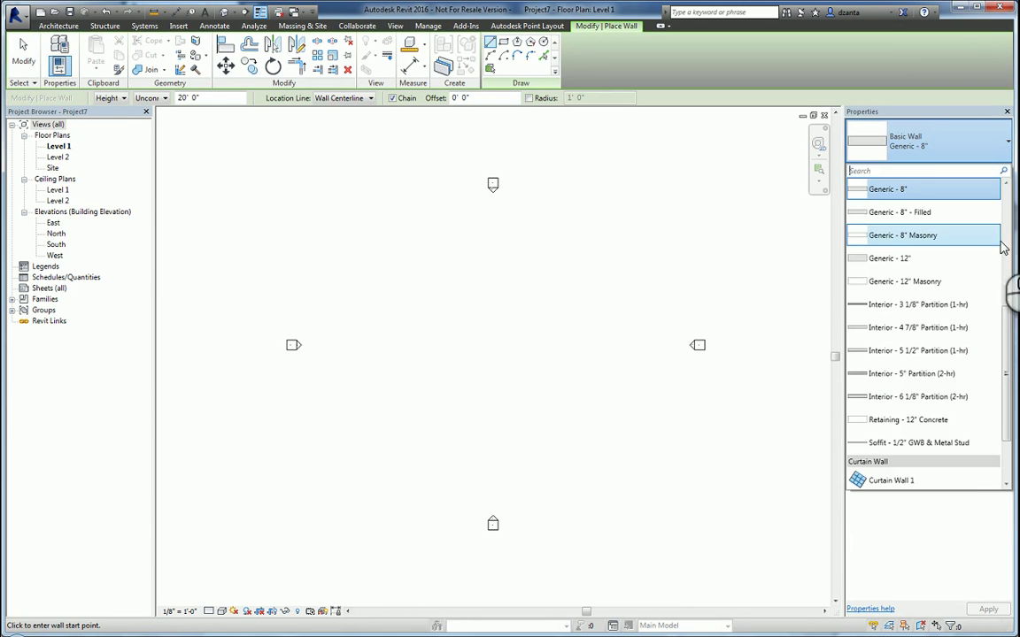
left_click_drag(1008, 324, 1009, 408)
left_click(930, 442)
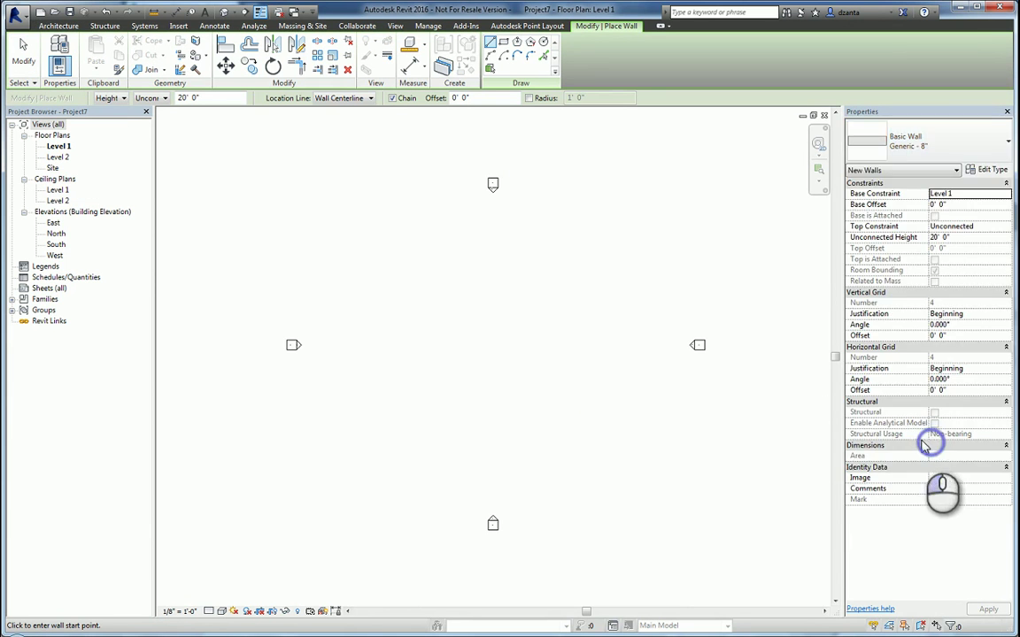
left_click(462, 339)
left_click(501, 337)
key("Escape")
key("Escape")
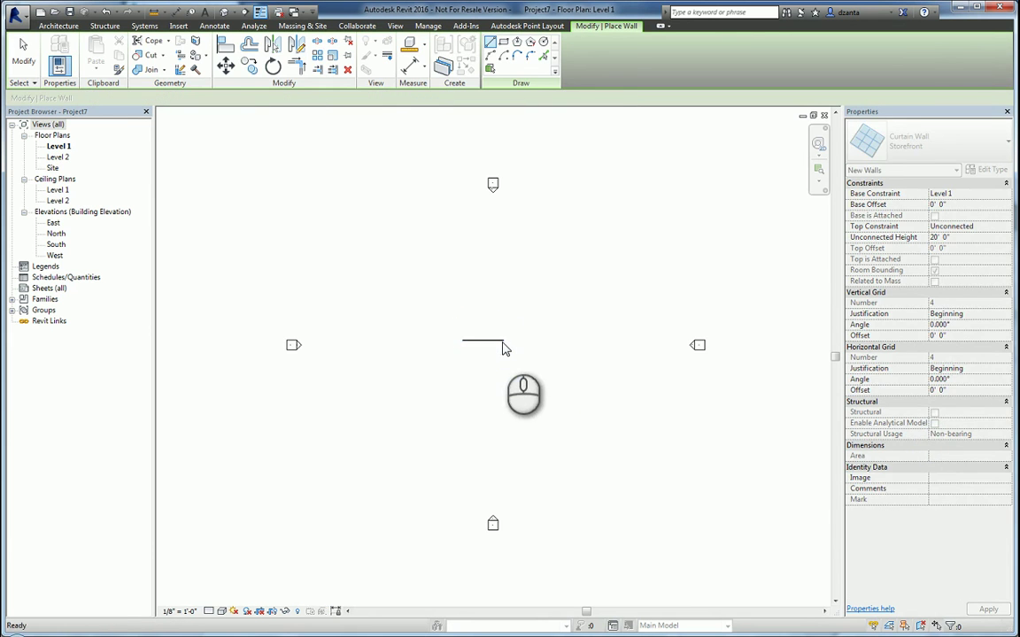
scroll(501, 341, "up", 2)
left_click(260, 12)
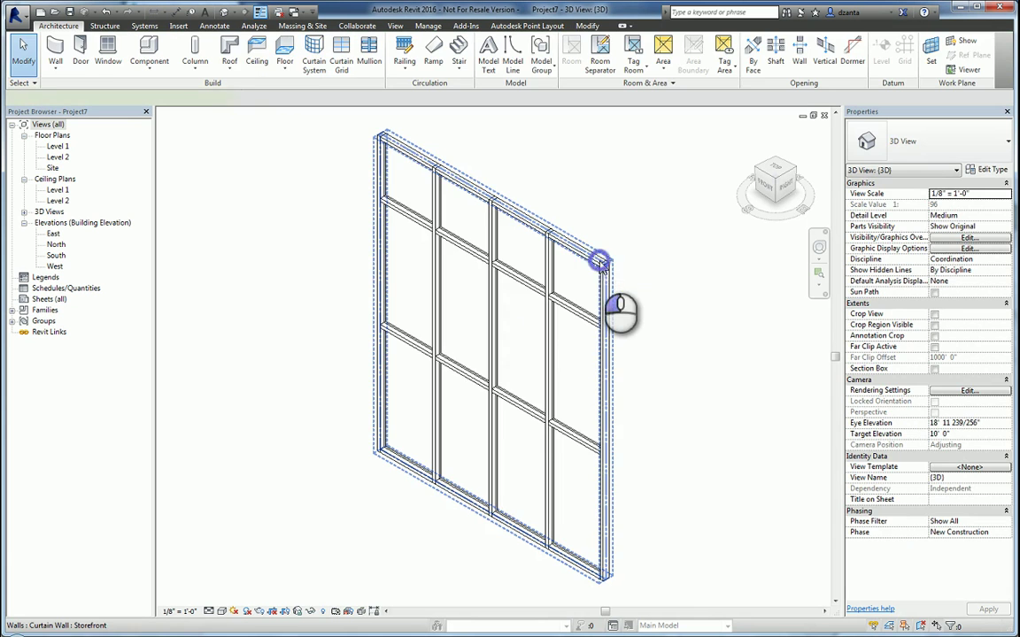
Set the Storefront type's curtain panel to Family2.
left_click(601, 263)
left_click(989, 169)
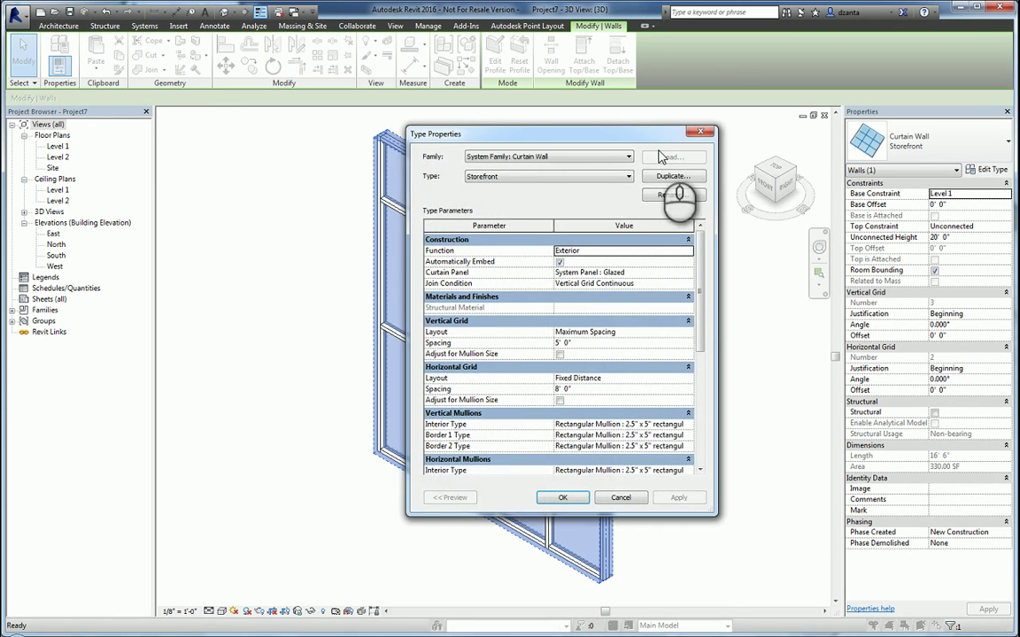
left_click_drag(632, 140, 755, 156)
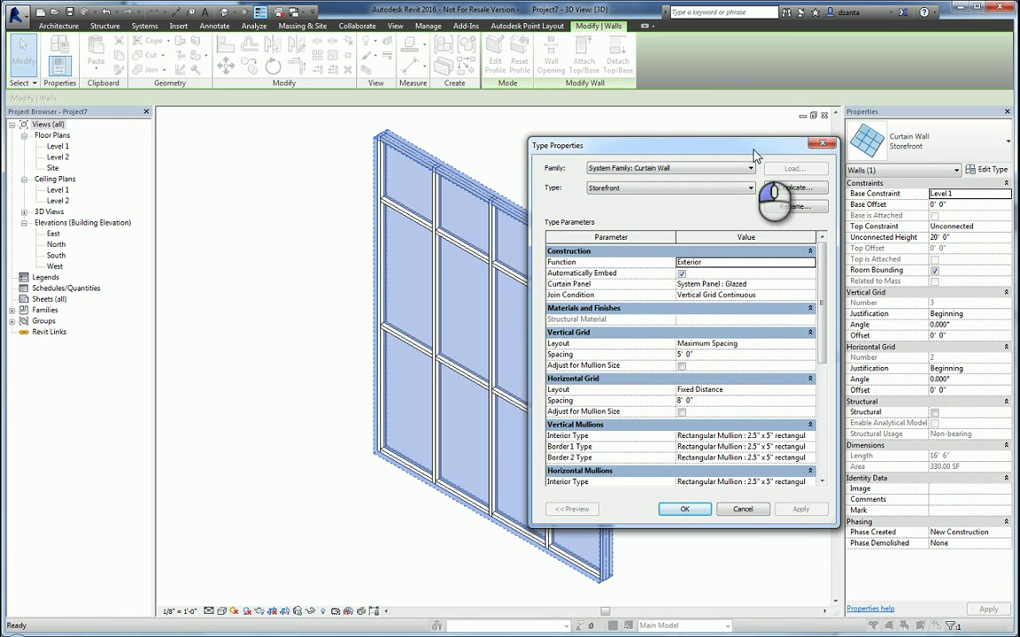
left_click(797, 284)
left_click(809, 284)
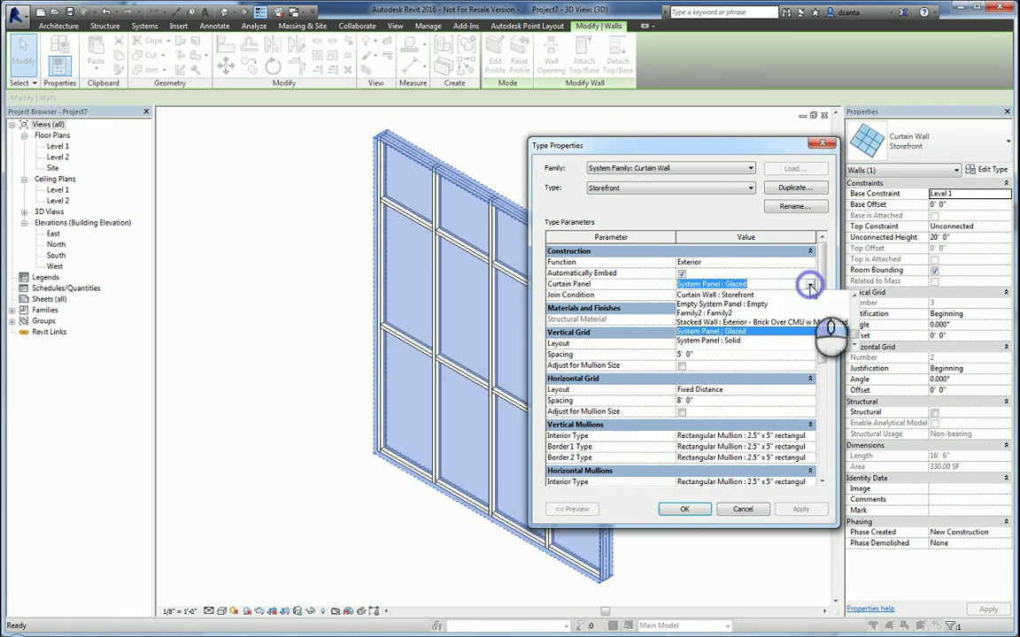
left_click(713, 313)
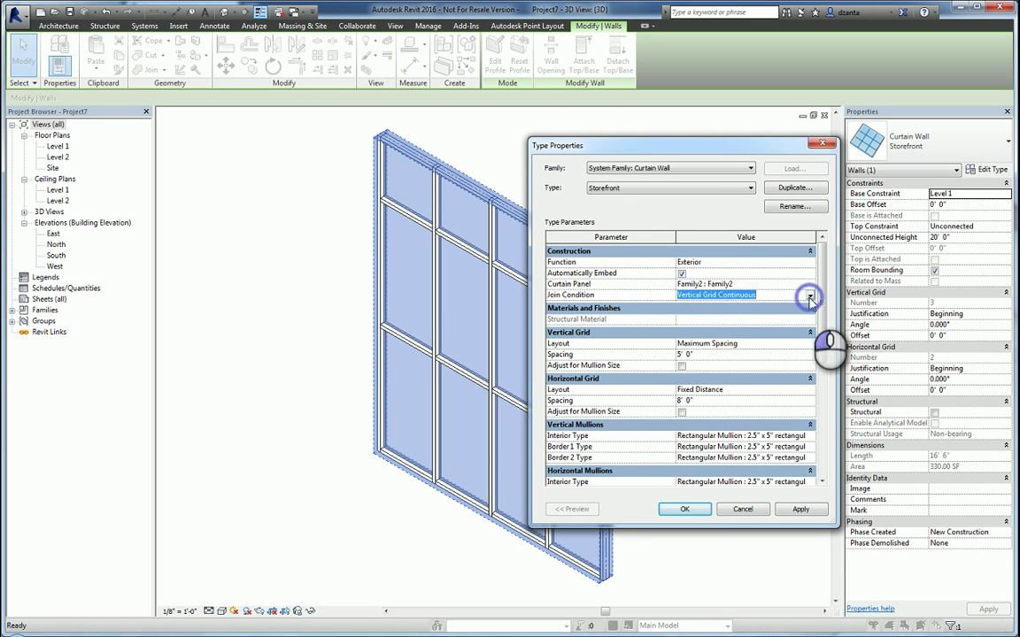
Set join condition Not Defined, vertical grid Minimum Spacing adjusted for mullions, horizontal grid None.
left_click(809, 295)
left_click(713, 309)
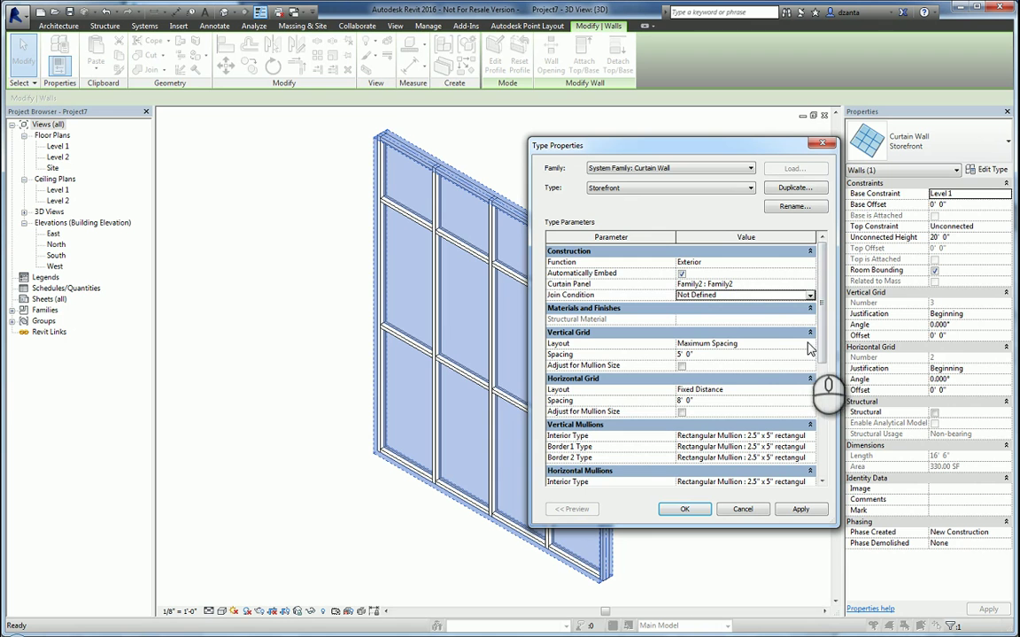
left_click(809, 344)
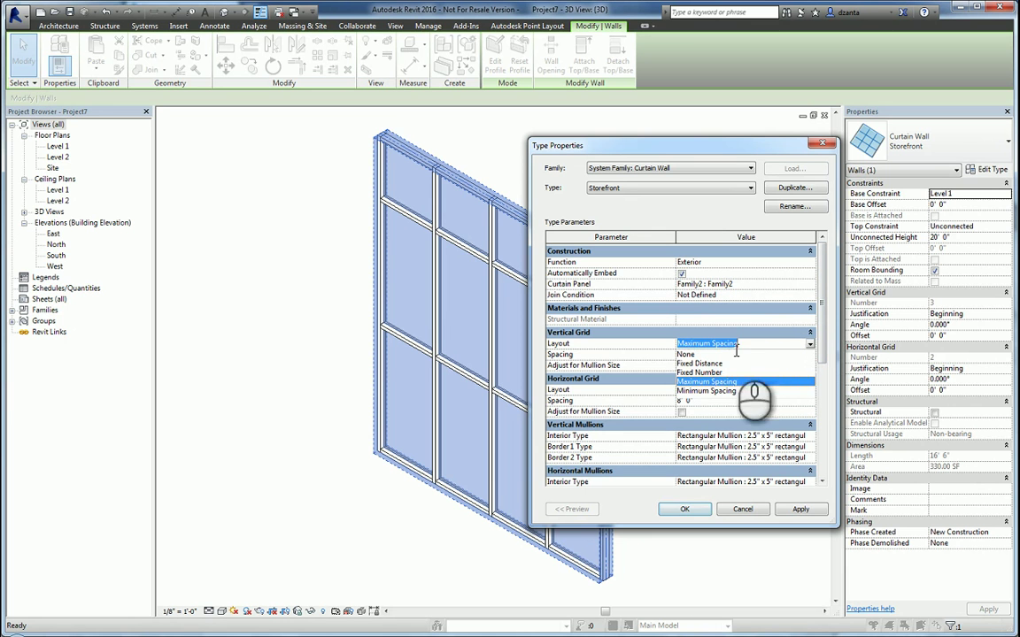
left_click(716, 390)
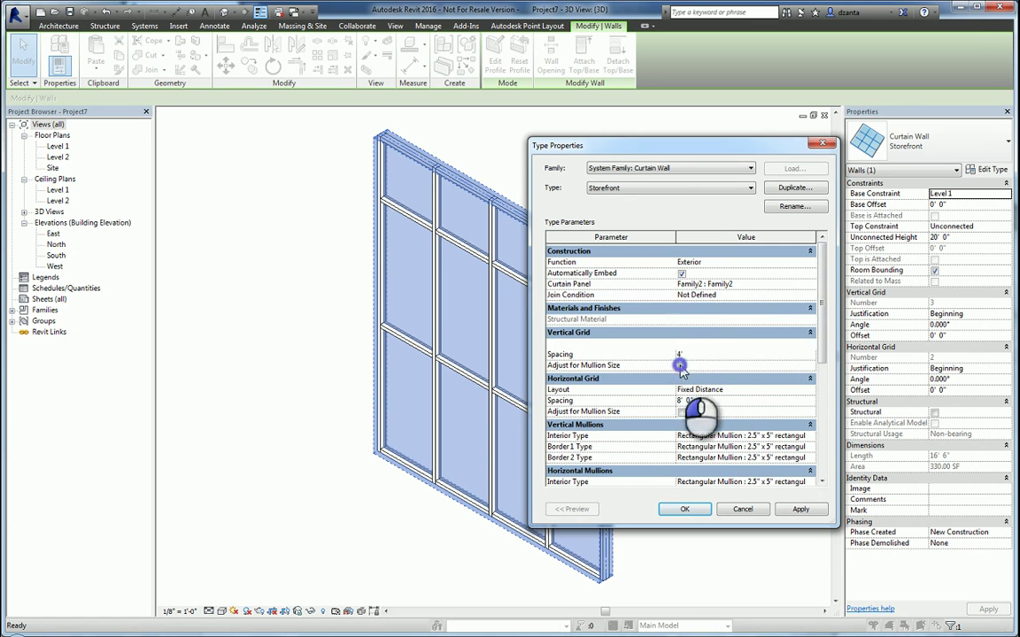
left_click(680, 364)
left_click(809, 390)
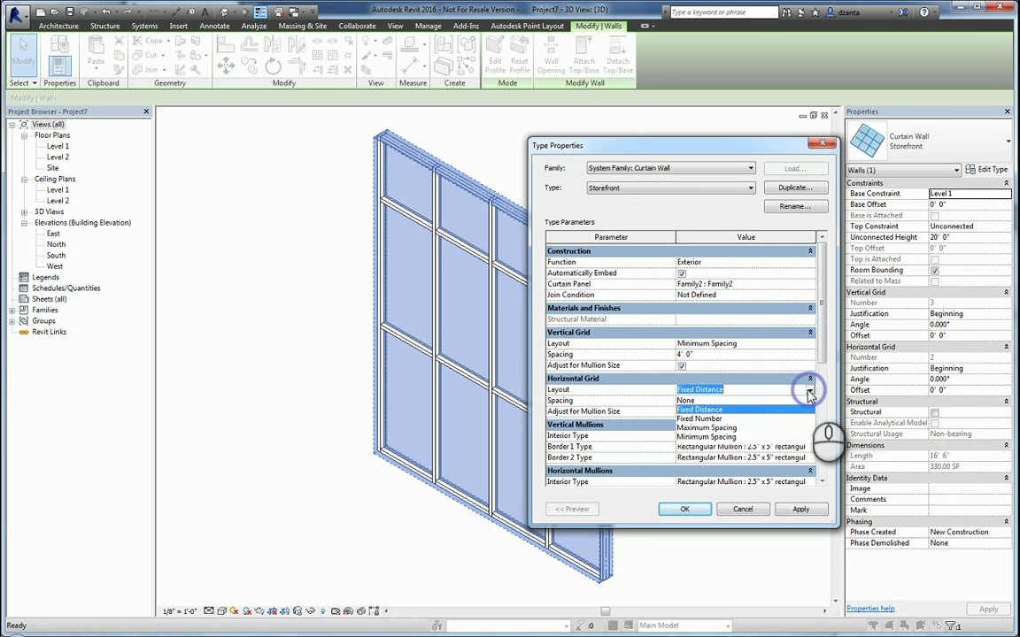
left_click(755, 401)
scroll(821, 342, "down", 5)
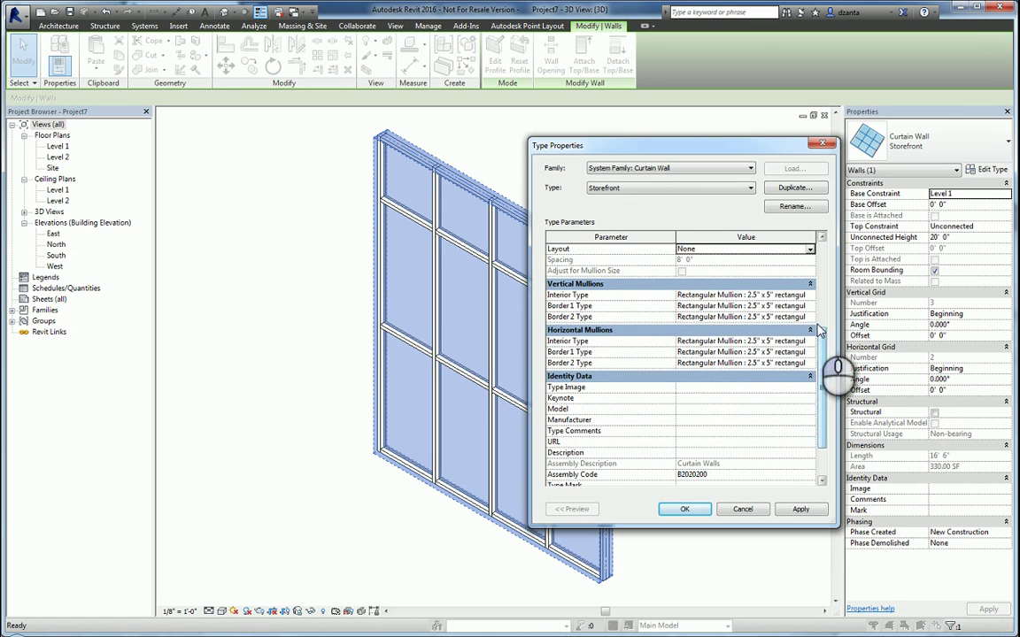
Set the vertical interior and both vertical border mullions to None.
left_click(809, 296)
left_click(779, 306)
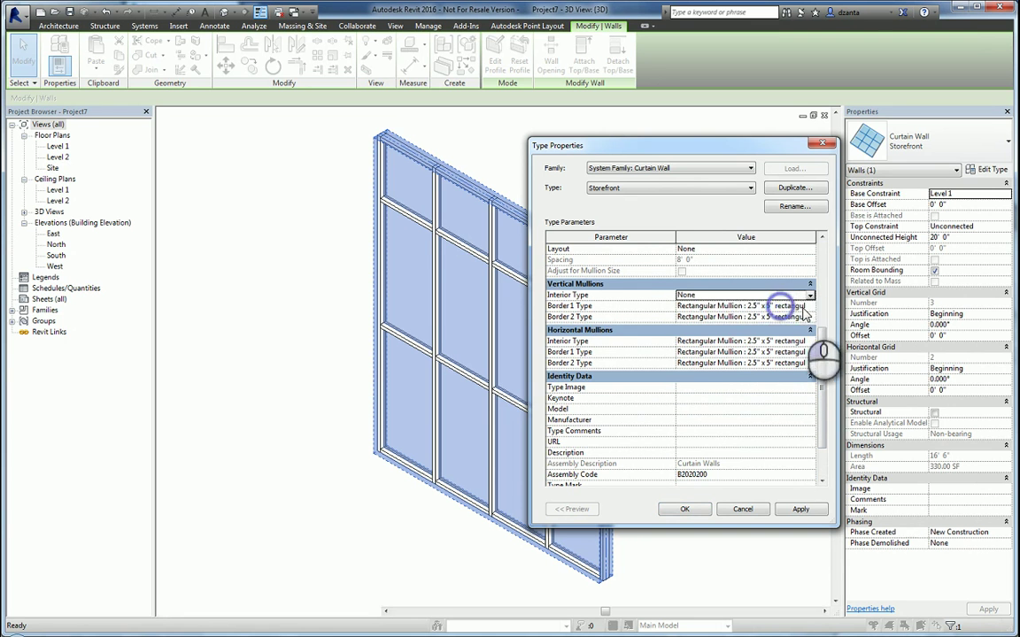
left_click(809, 306)
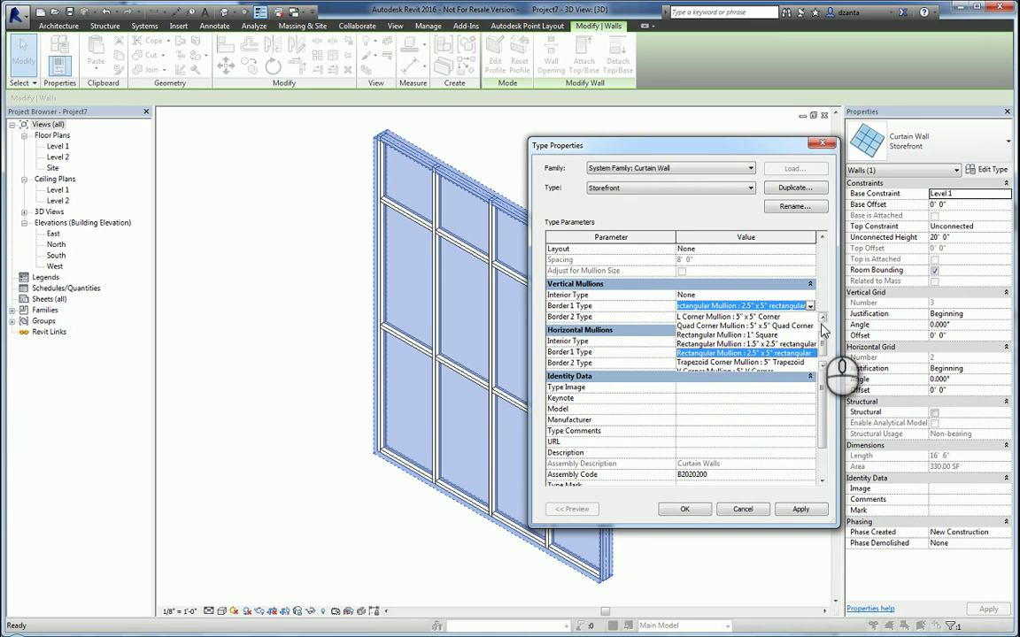
scroll(823, 329, "up", 2)
left_click(708, 316)
left_click(809, 317)
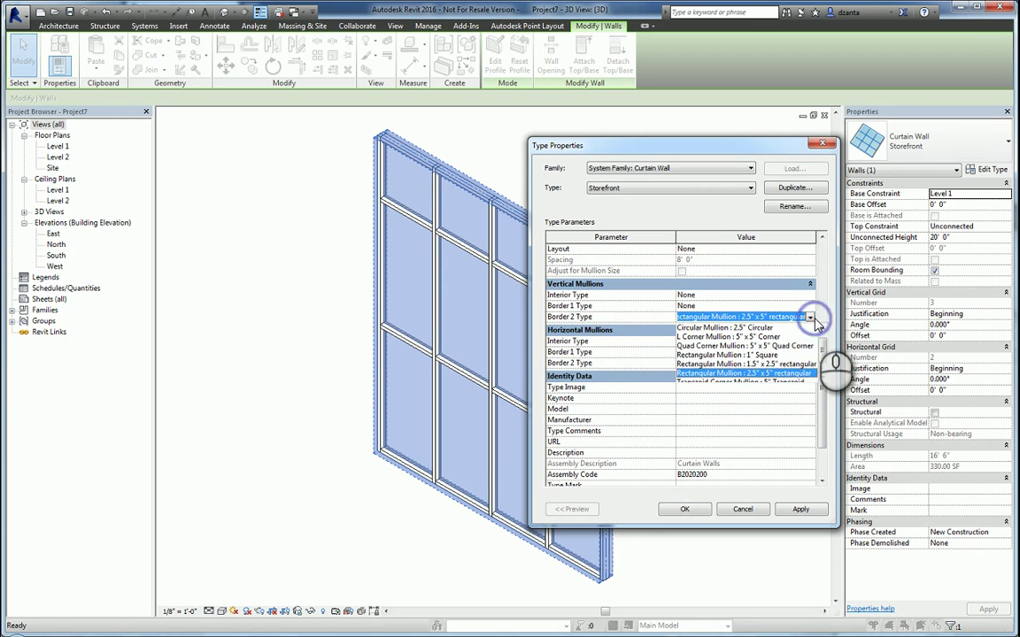
scroll(819, 340, "up", 2)
left_click(779, 327)
Set the horizontal interior and both horizontal border mullions to None.
left_click(809, 341)
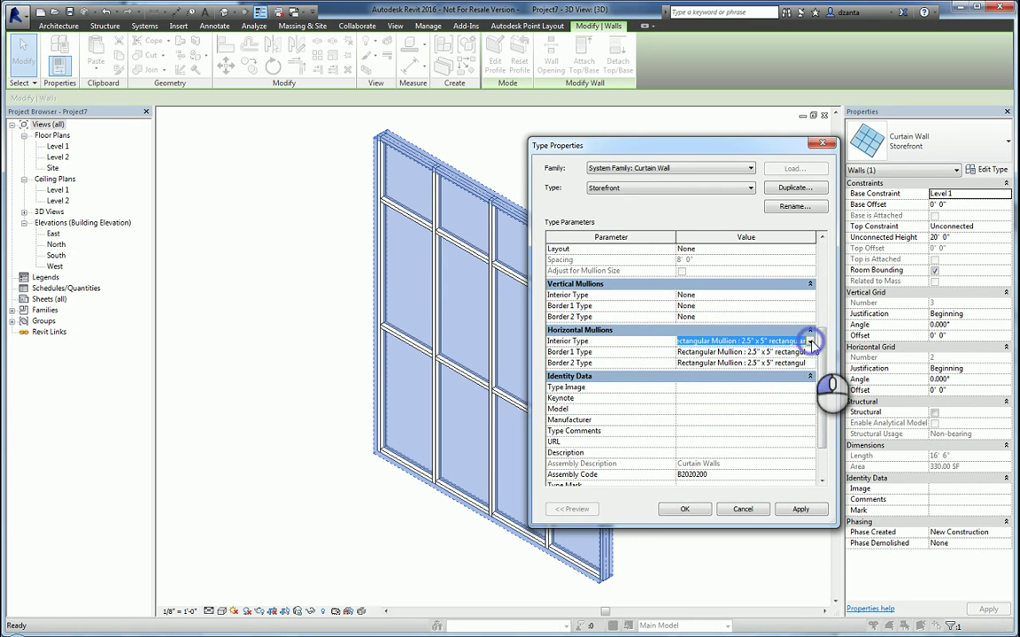
left_click(779, 351)
left_click(809, 351)
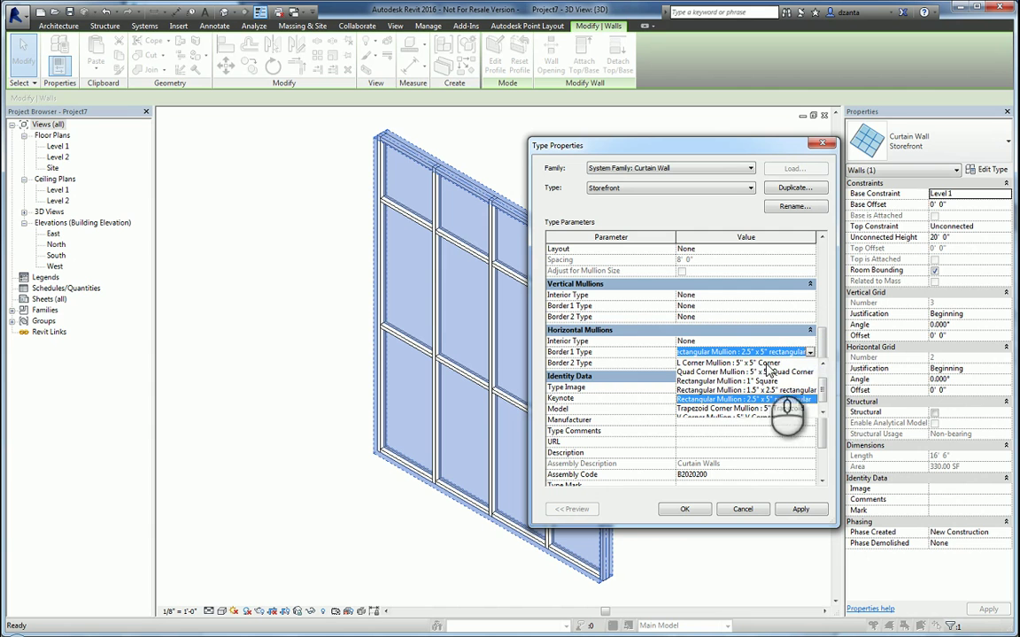
scroll(823, 376, "up", 2)
left_click(735, 363)
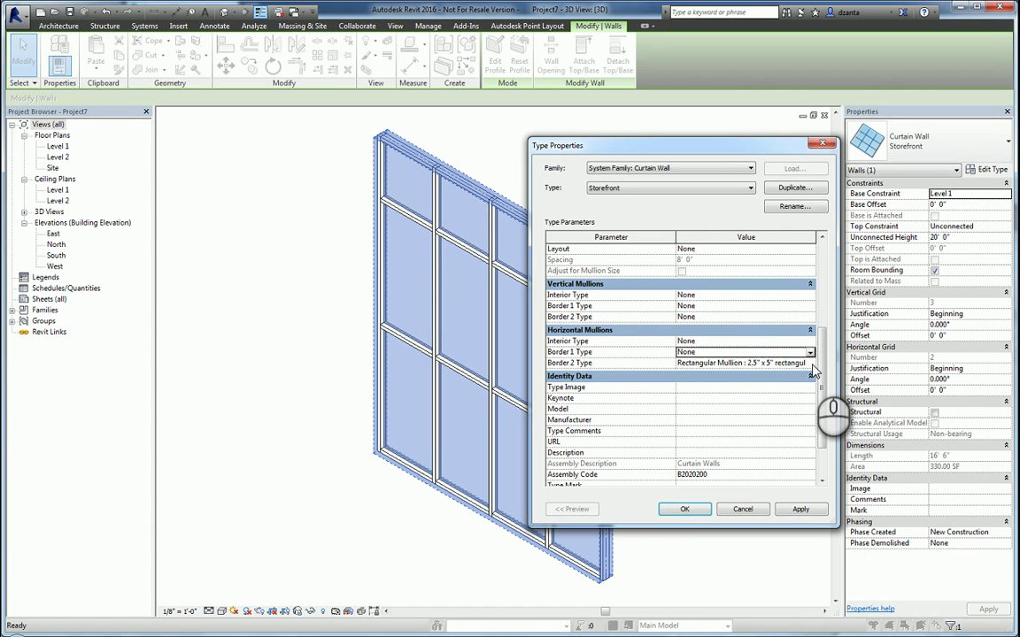
left_click(810, 363)
scroll(816, 387, "up", 2)
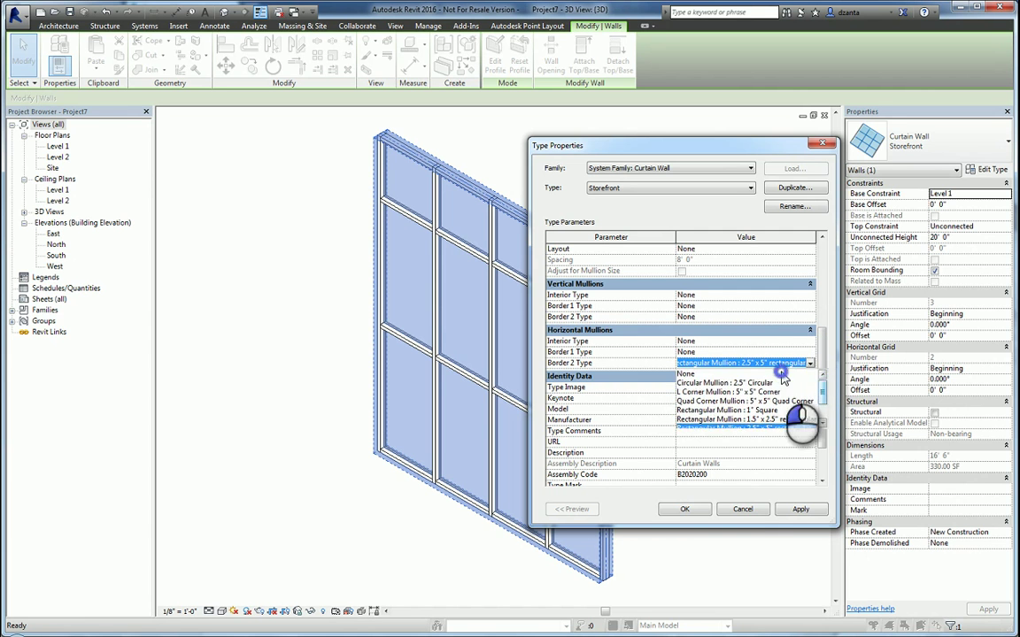
left_click(779, 372)
Apply the new curtain wall type settings and delete the leftover gridlines.
left_click(680, 509)
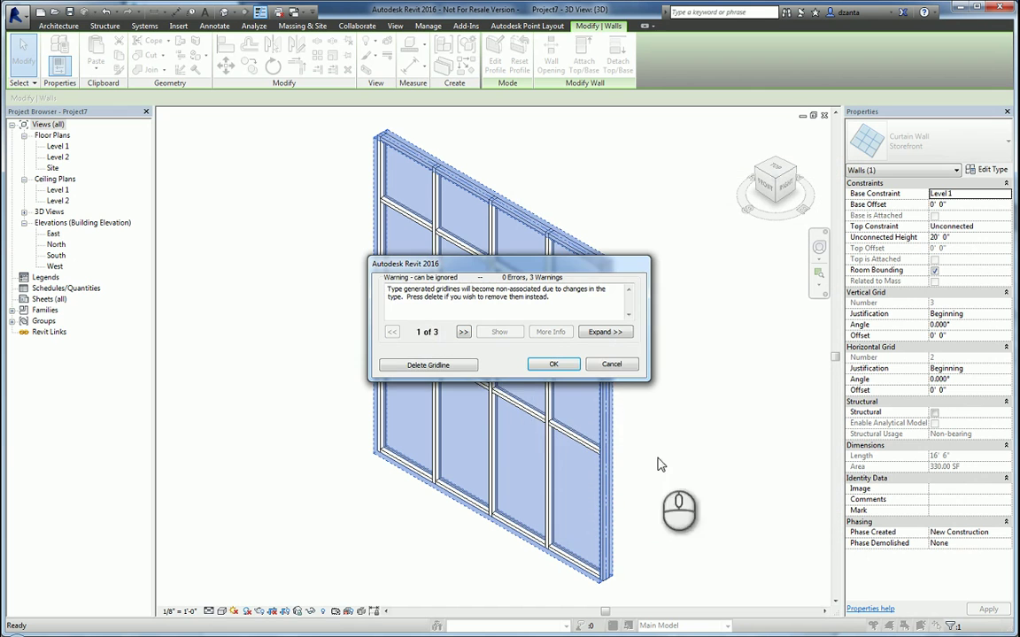
left_click(447, 365)
left_click(682, 373)
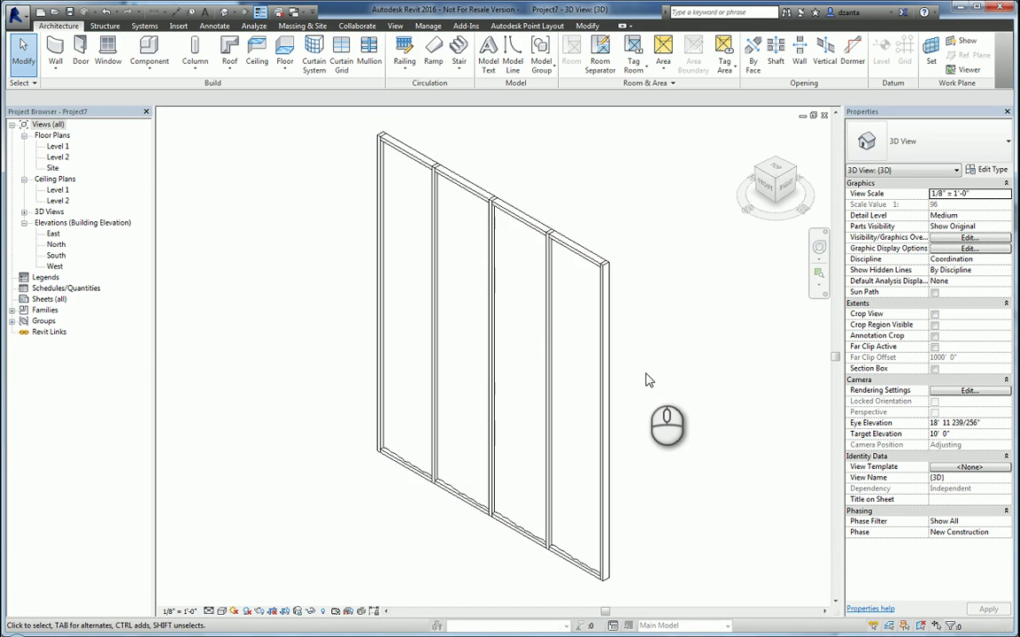
Select all mullions on the storefront wall's host and remove them.
left_click(608, 262)
left_click(605, 260)
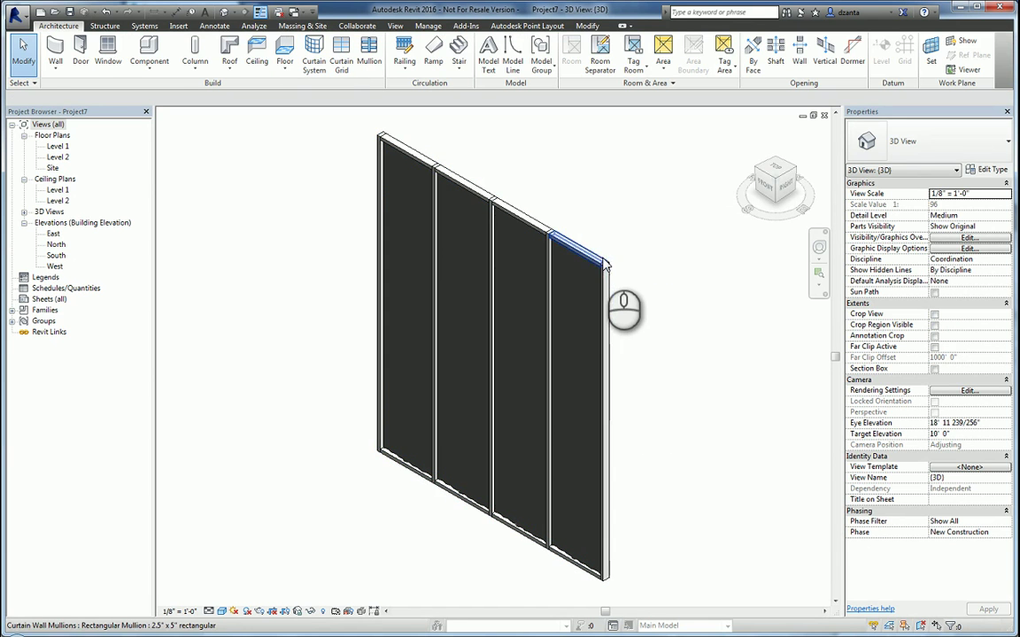
right_click(599, 261)
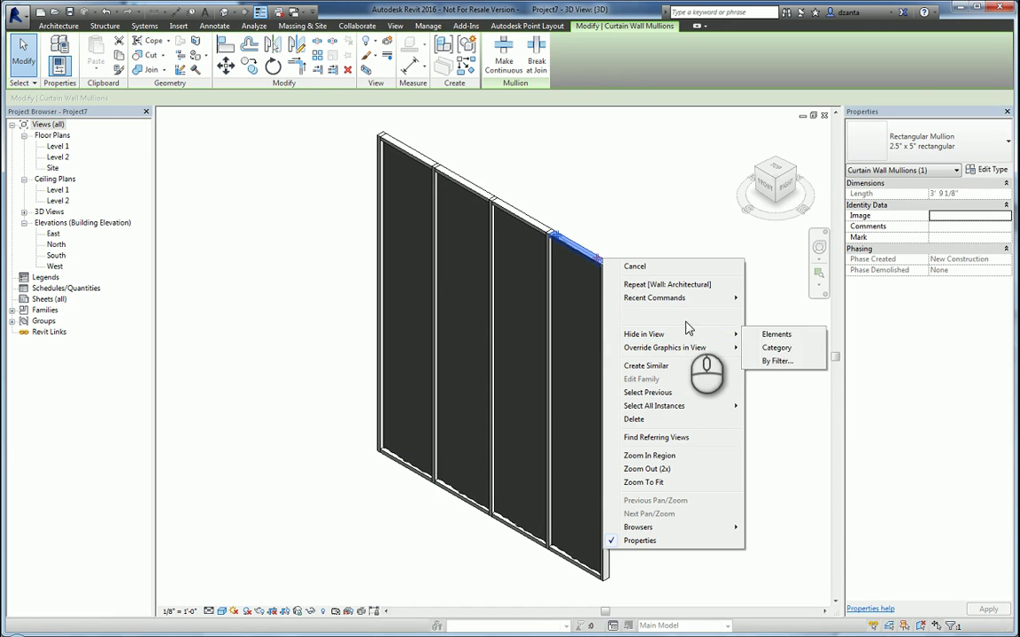
mouse_move(689, 317)
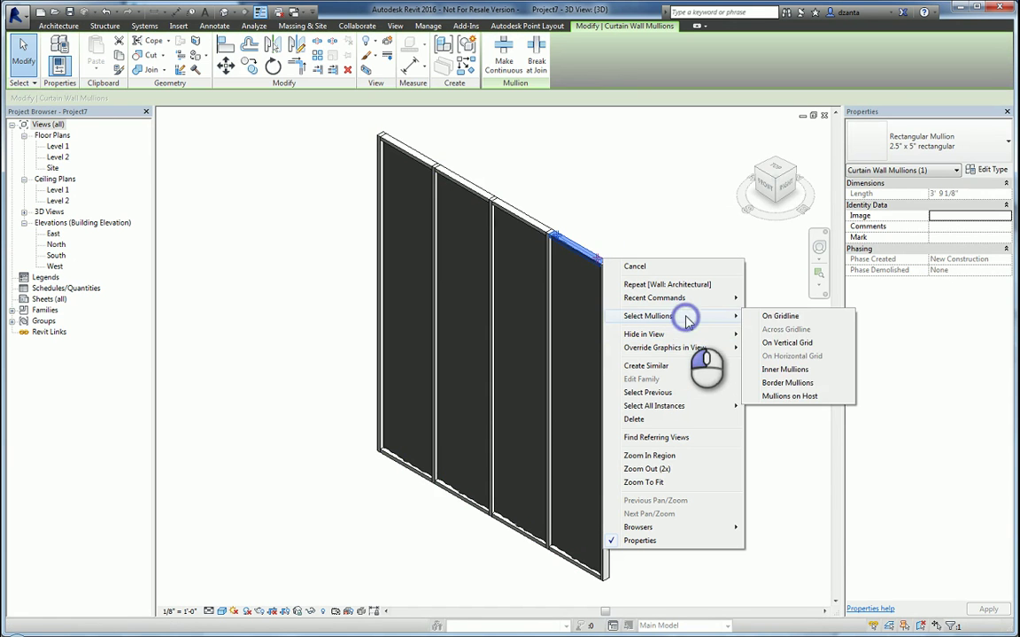
left_click(803, 396)
left_click(624, 184)
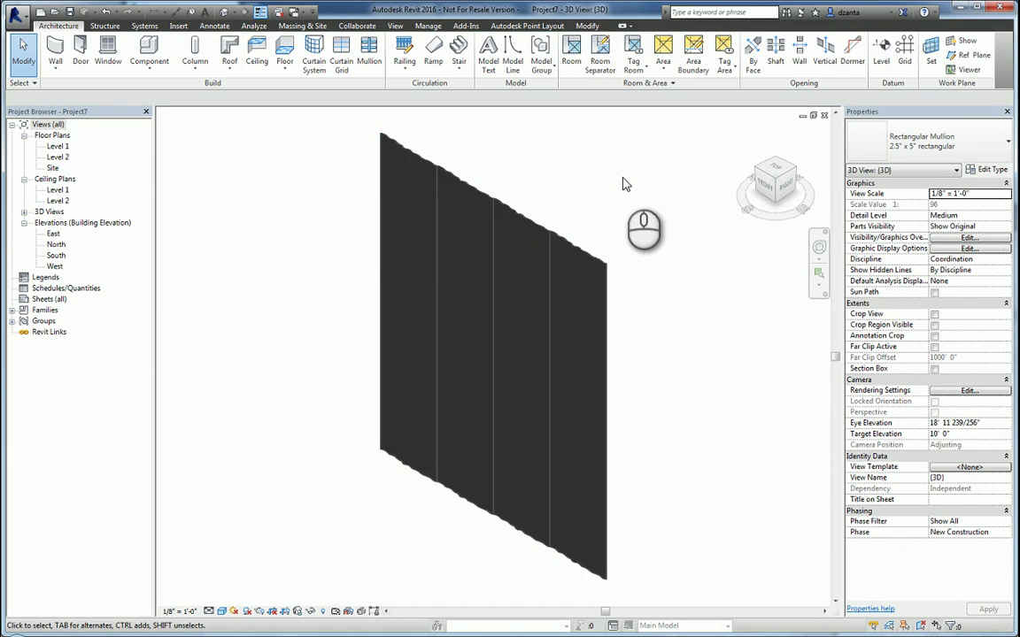
Orbit, zoom and pan to inspect the corrugated panels and the wall's base and left end.
middle_click_drag(615, 328, 423, 343, "shift")
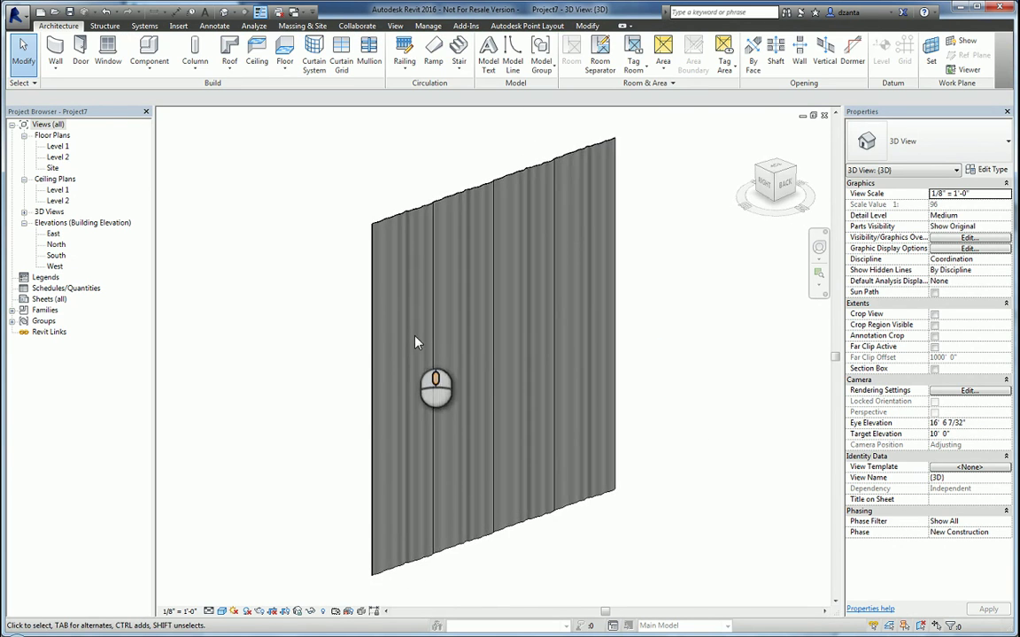
scroll(467, 532, "up", 5)
left_click(471, 478)
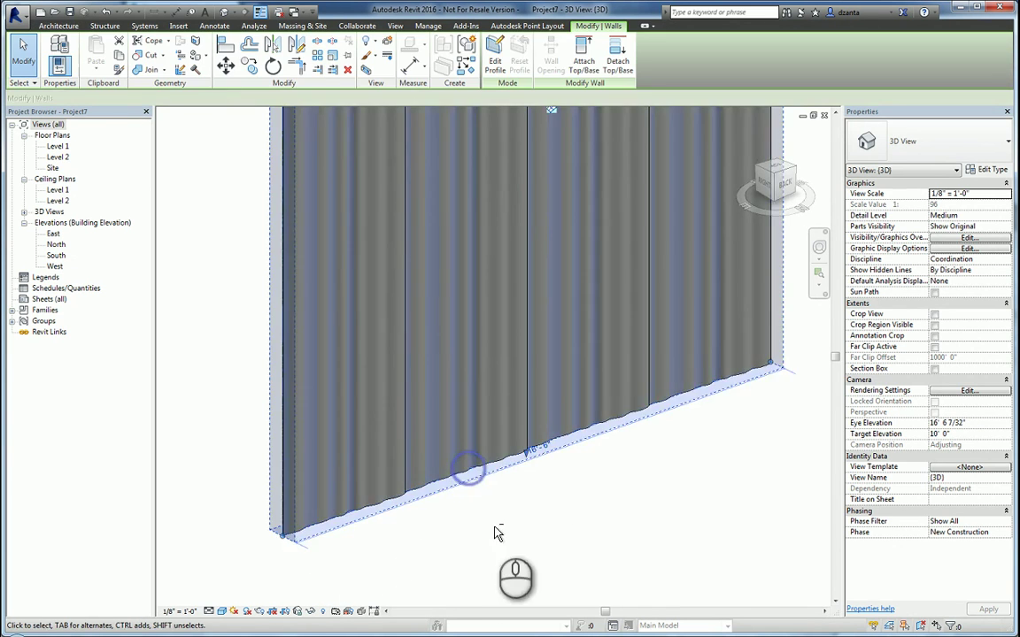
middle_click_drag(498, 534, 532, 442, "shift")
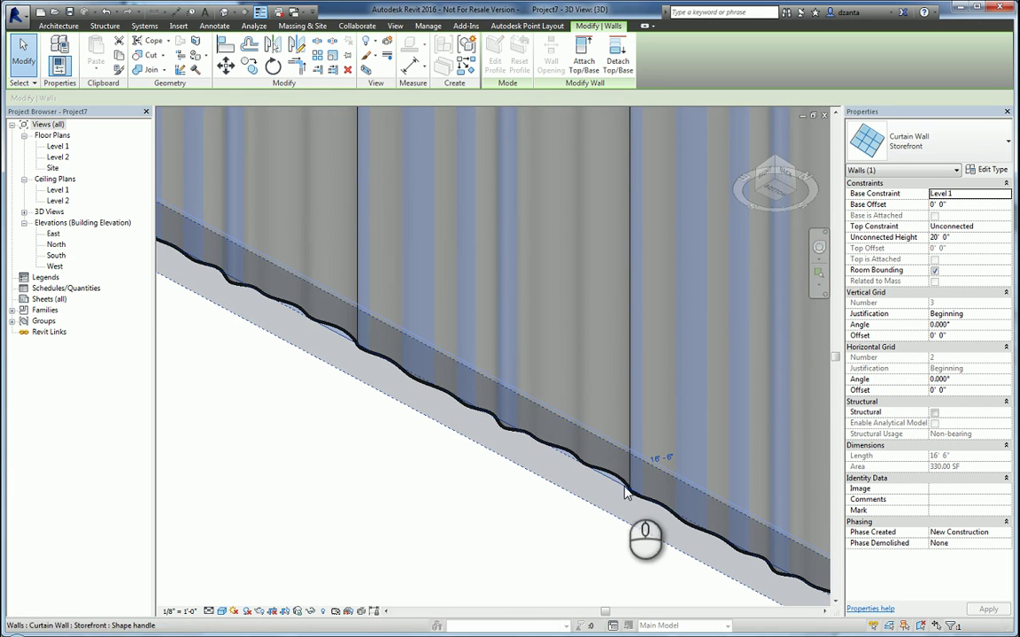
scroll(628, 479, "down", 3)
scroll(629, 475, "down", 5)
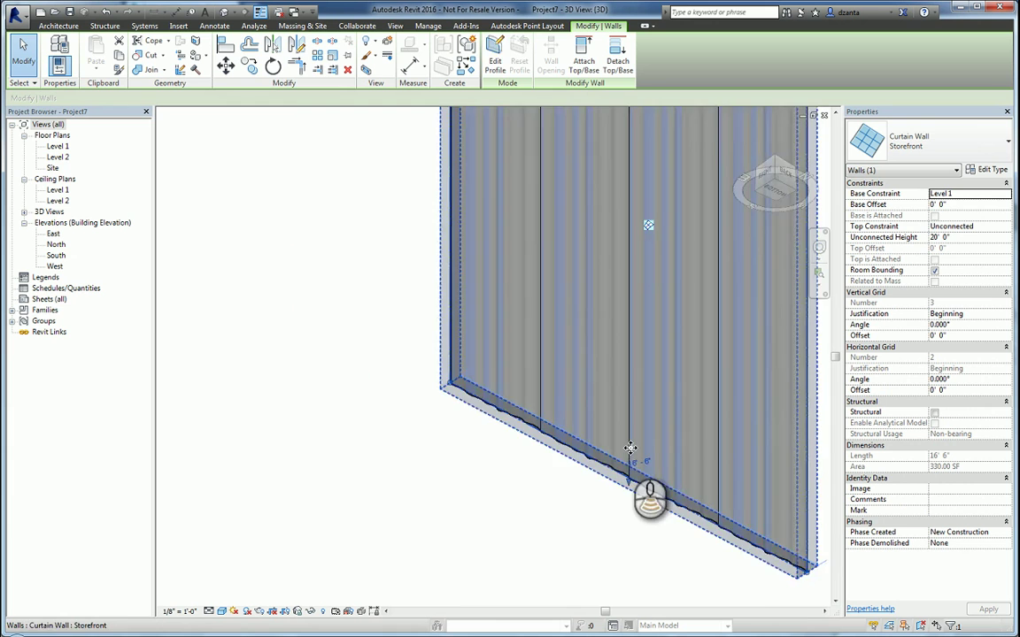
middle_click_drag(652, 474, 374, 423)
left_click(626, 352)
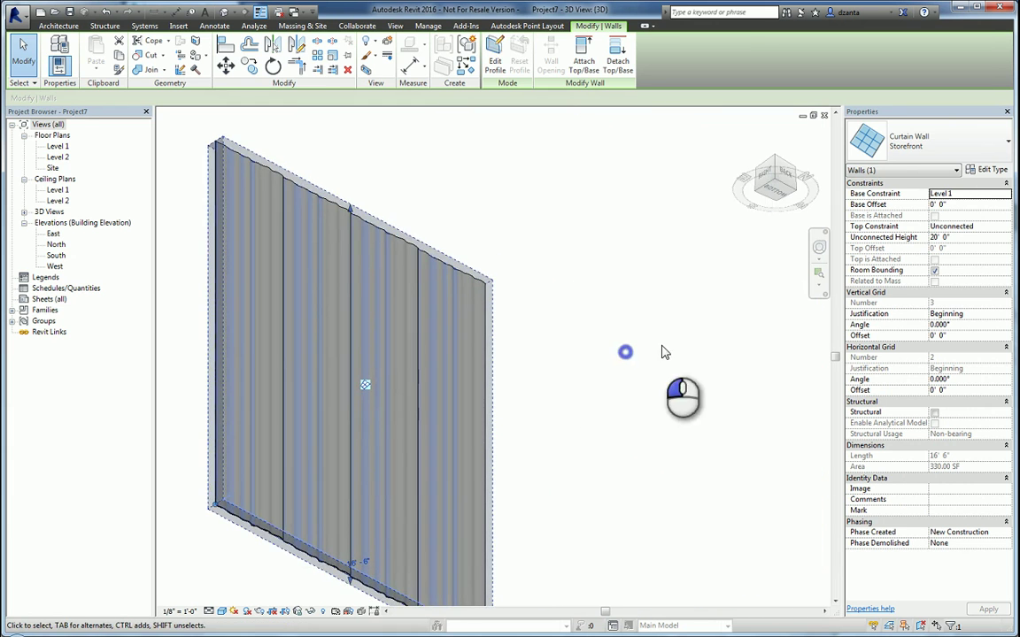
left_click_drag(769, 188, 497, 246)
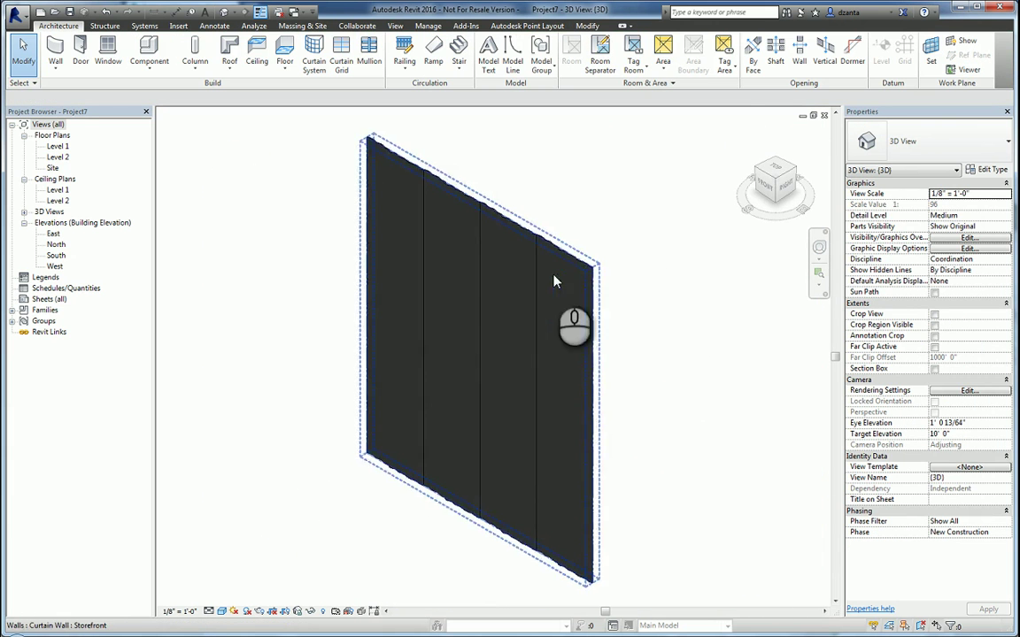
scroll(531, 318, "down", 4)
middle_click_drag(655, 403, 450, 440)
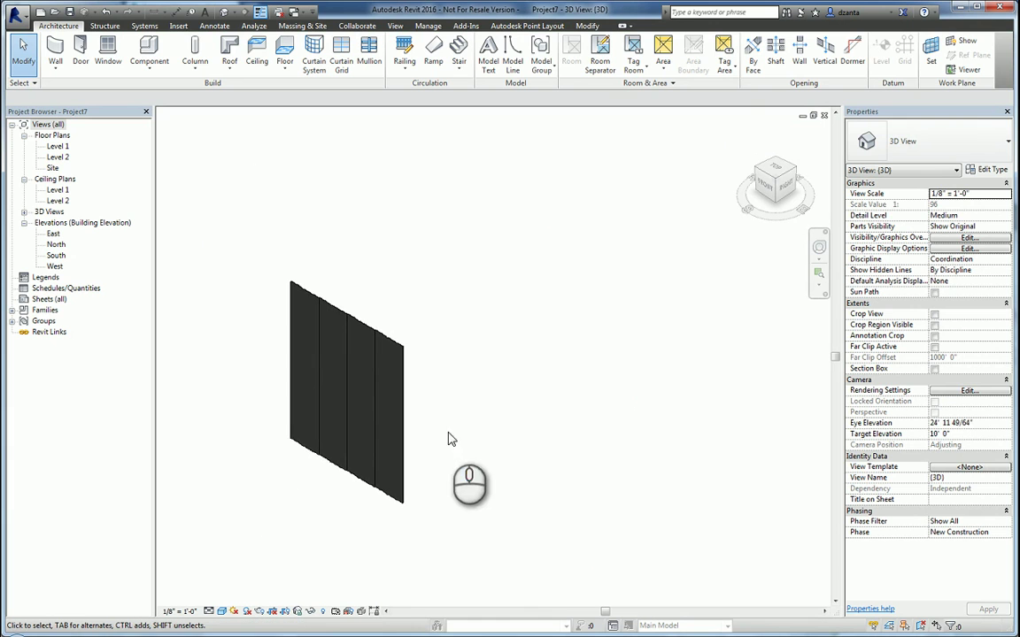
Try a Roof by Footprint, then cancel the footprint sketch.
left_click(437, 256)
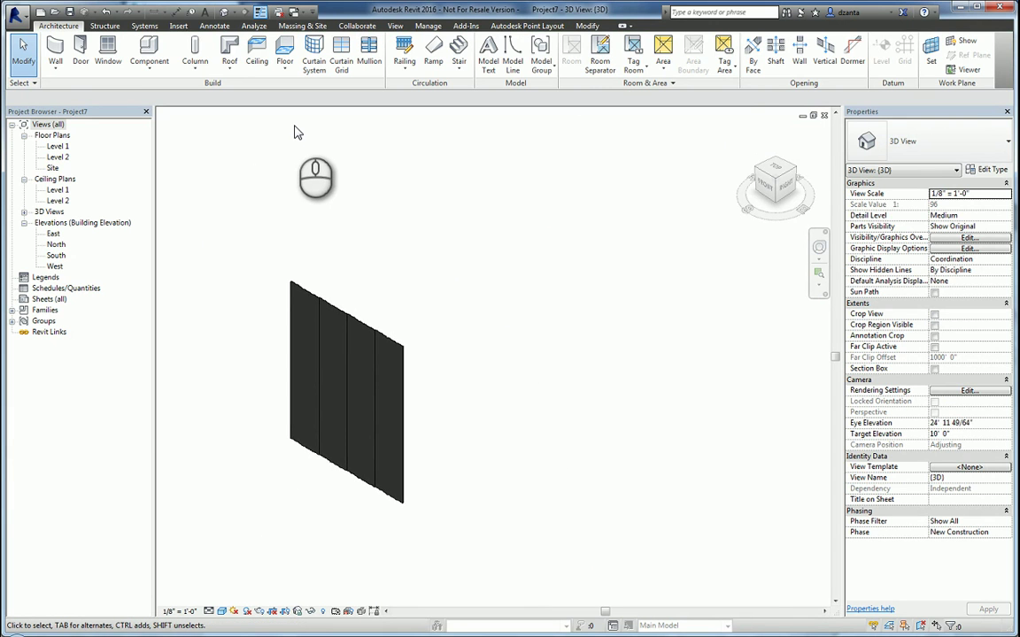
left_click(228, 73)
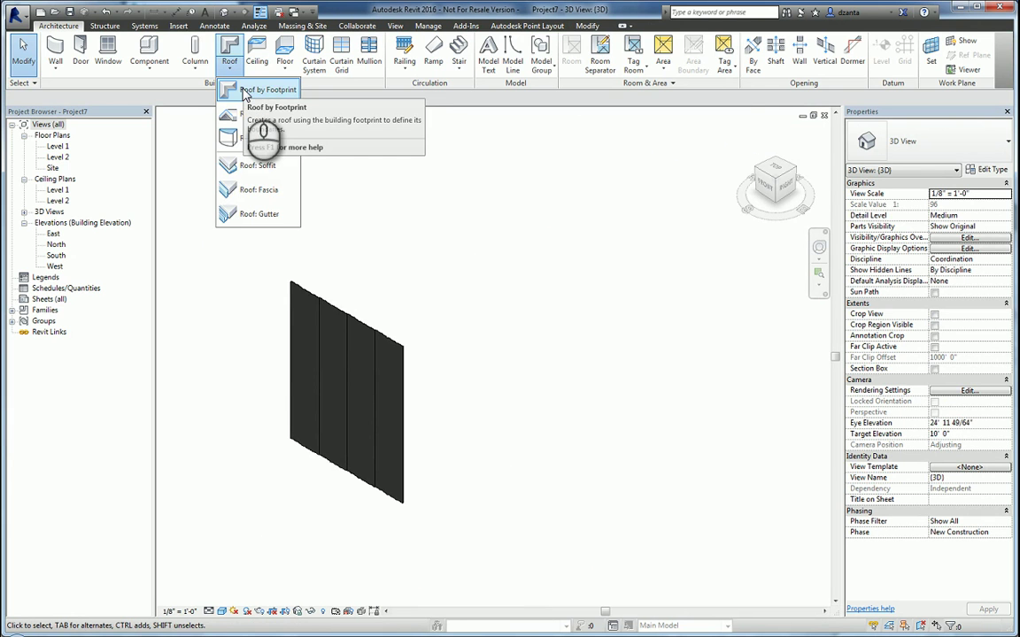
left_click(256, 90)
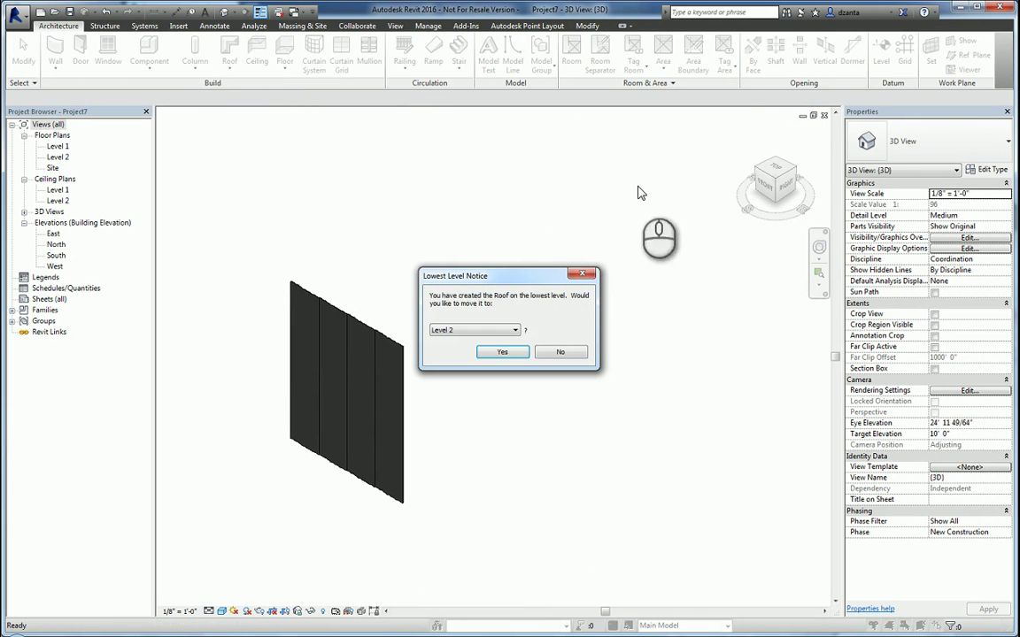
key("Return")
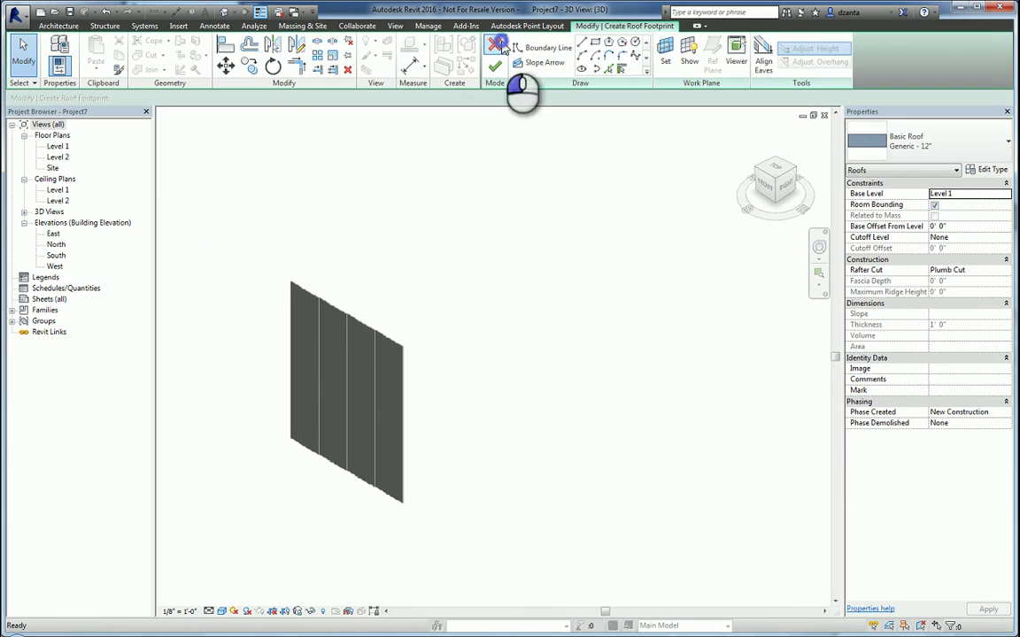
left_click(494, 66)
Abandon the Roof by Face attempt and start a new Model In-Place component.
left_click(229, 67)
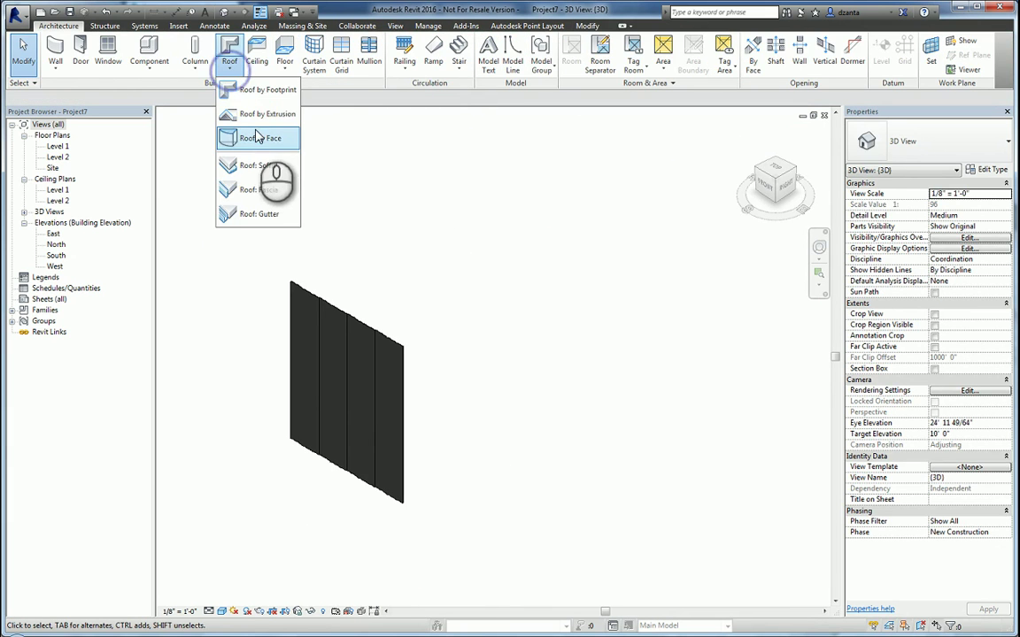
left_click(259, 139)
left_click(969, 146)
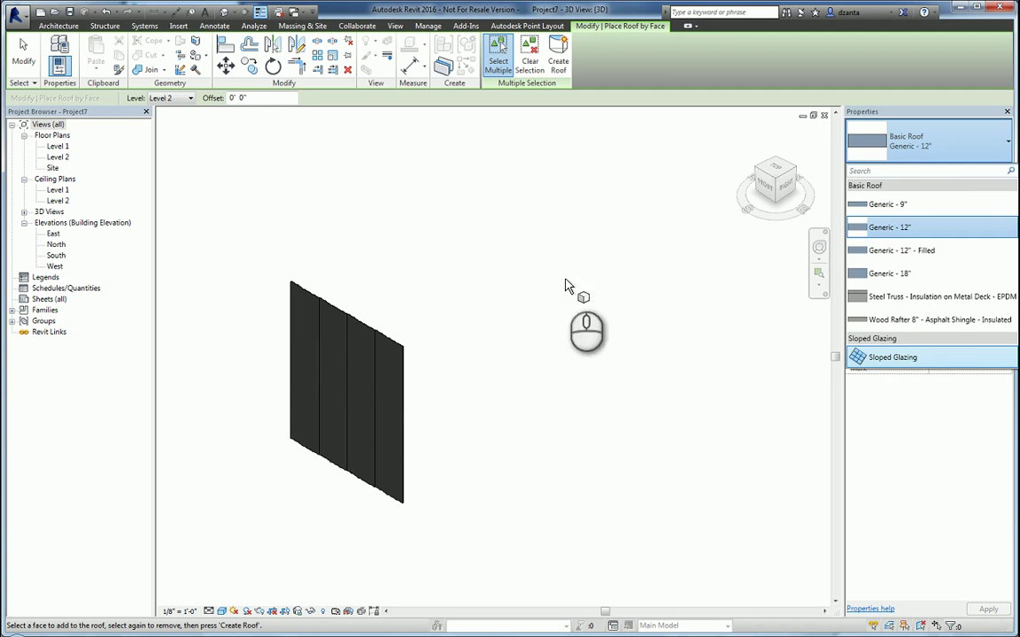
left_click(597, 274)
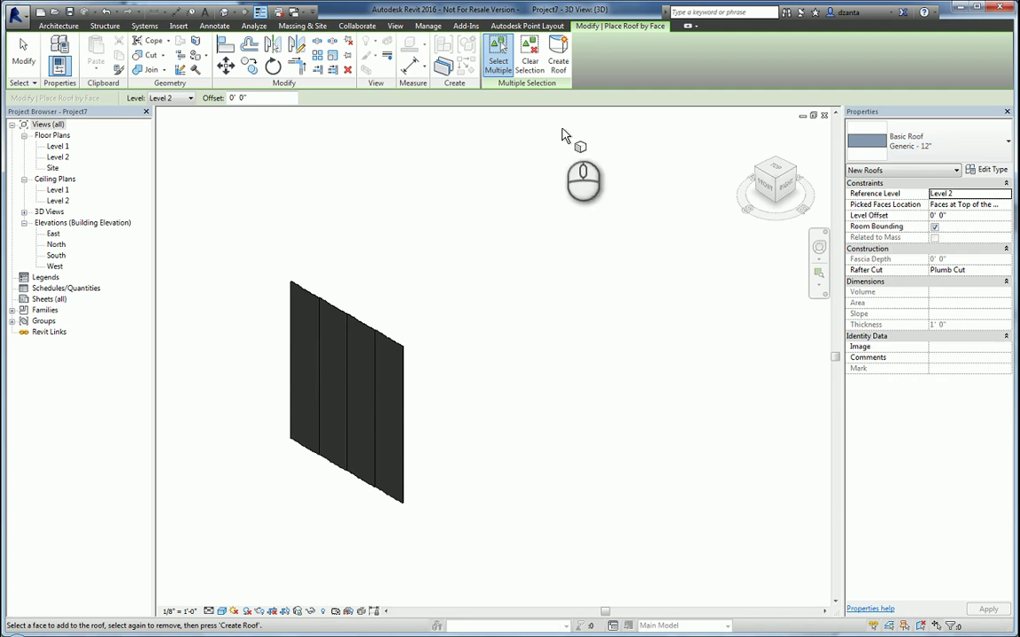
left_click(34, 58)
left_click(149, 69)
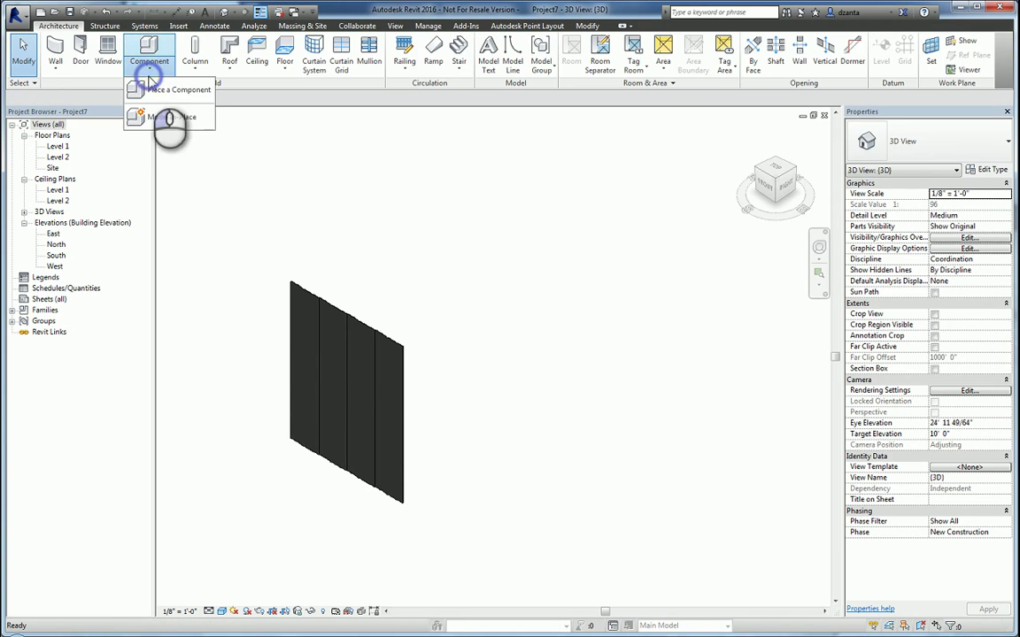
left_click(171, 117)
Create an in-place Mass family named Mass 1.
left_click(511, 230)
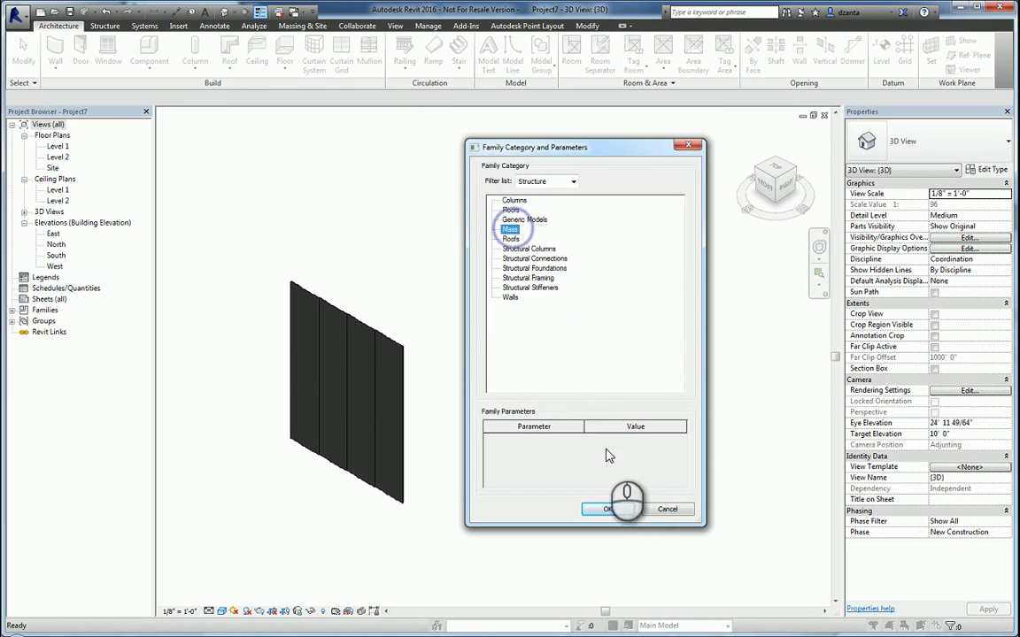
left_click(607, 511)
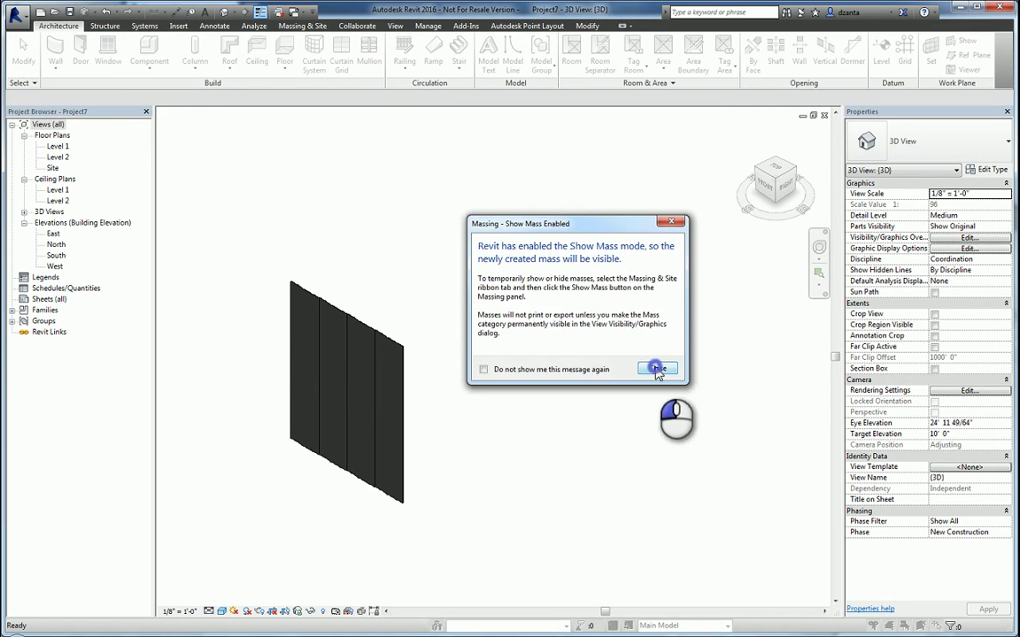
left_click(657, 370)
left_click(524, 345)
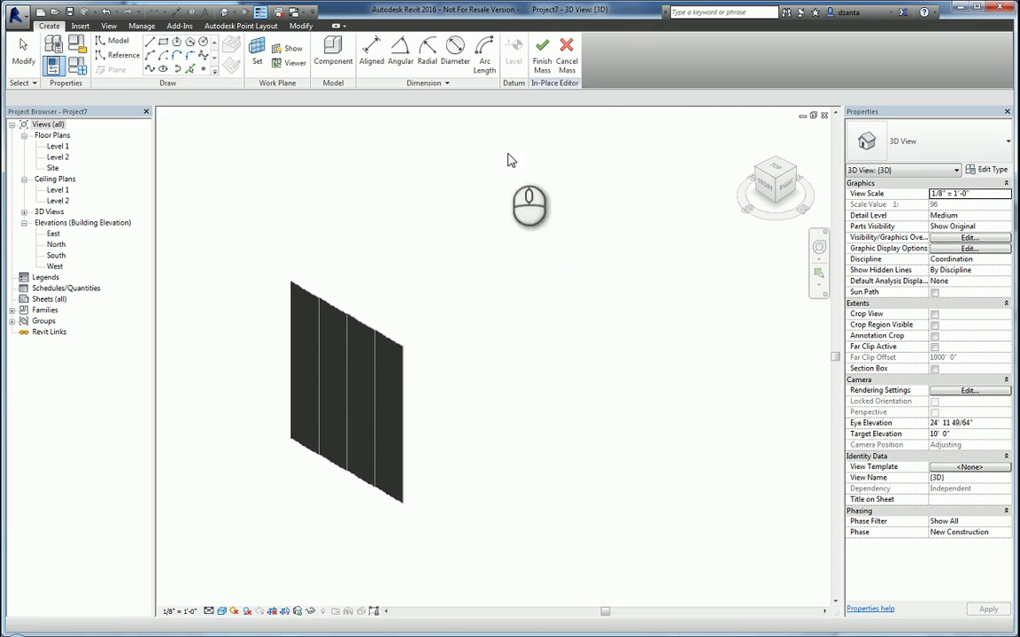
Draw a rectangle and extrude it into a solid box.
left_click(164, 43)
left_click(484, 391)
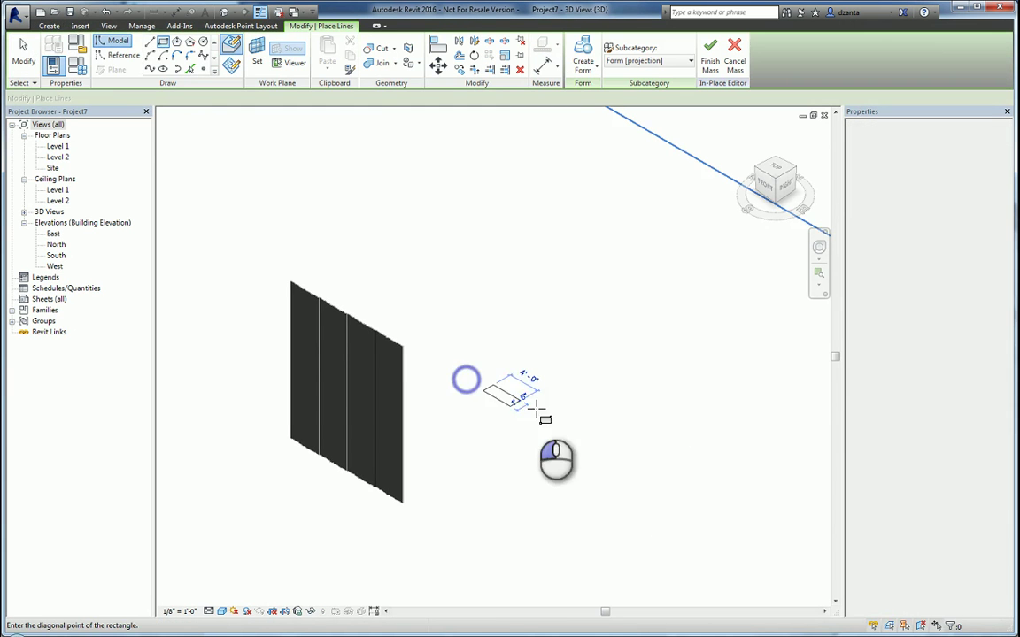
left_click(643, 413)
key("Escape")
key("Escape")
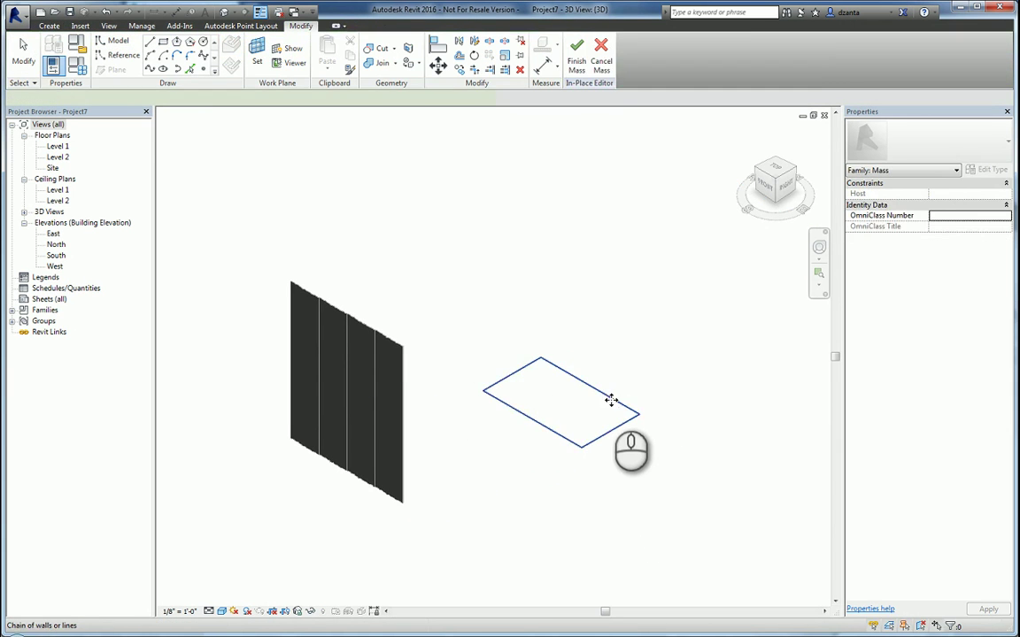
left_click(610, 398)
left_click(583, 60)
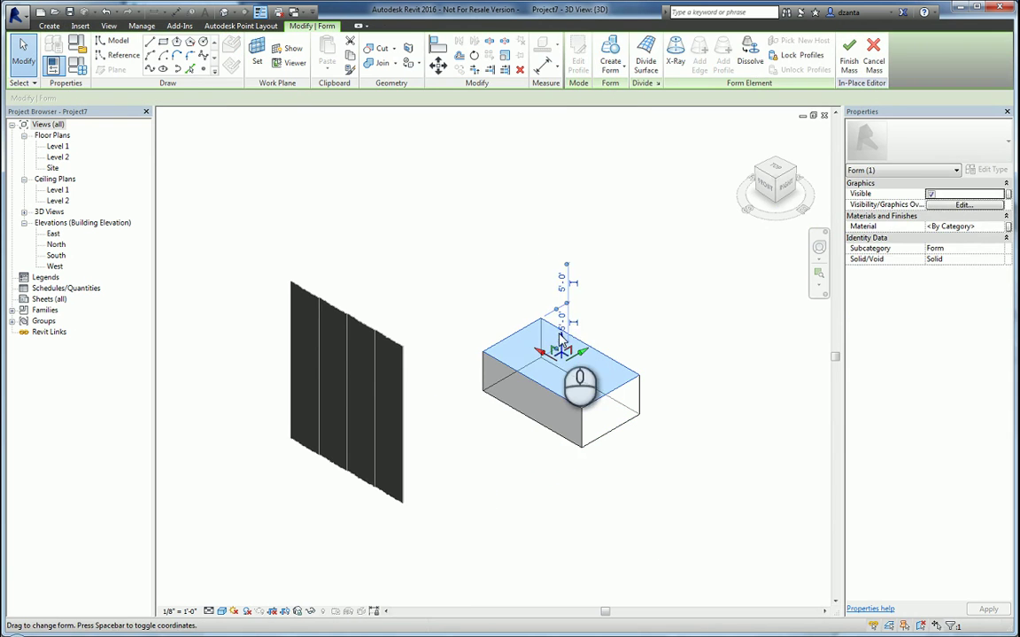
Raise the box's top, lower the front top edge to slope it, and finish the mass.
left_click_drag(558, 346, 651, 182)
left_click(651, 181)
left_click(522, 234)
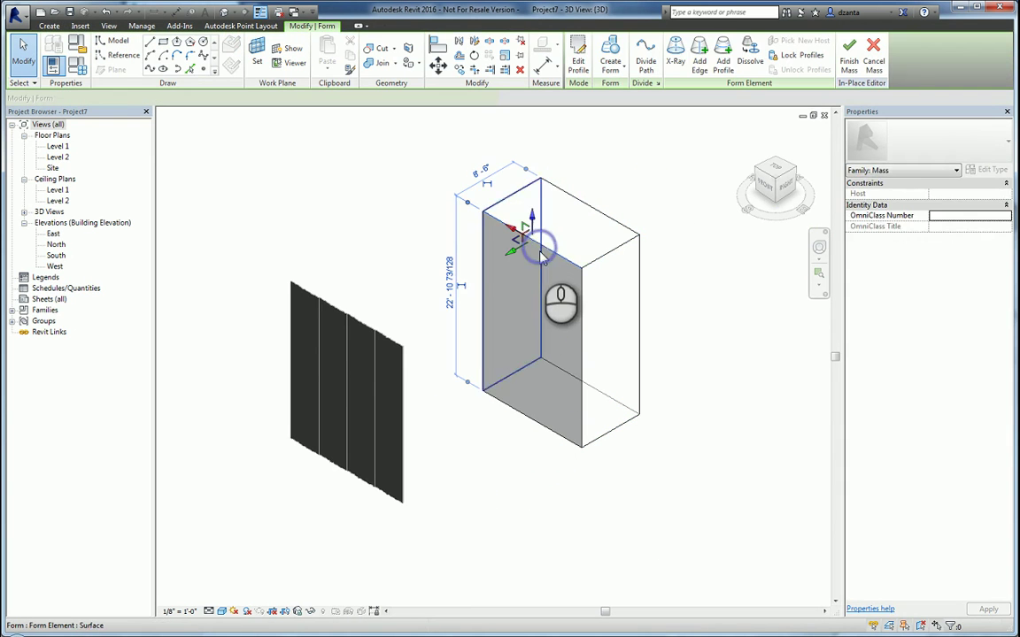
left_click_drag(526, 227, 549, 294)
left_click(676, 182)
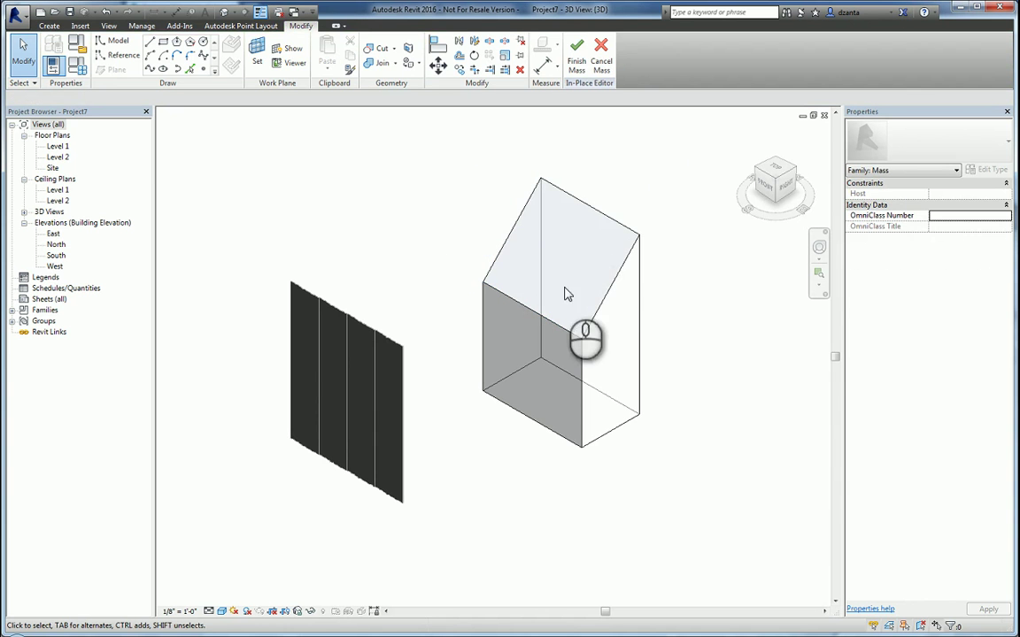
left_click(576, 56)
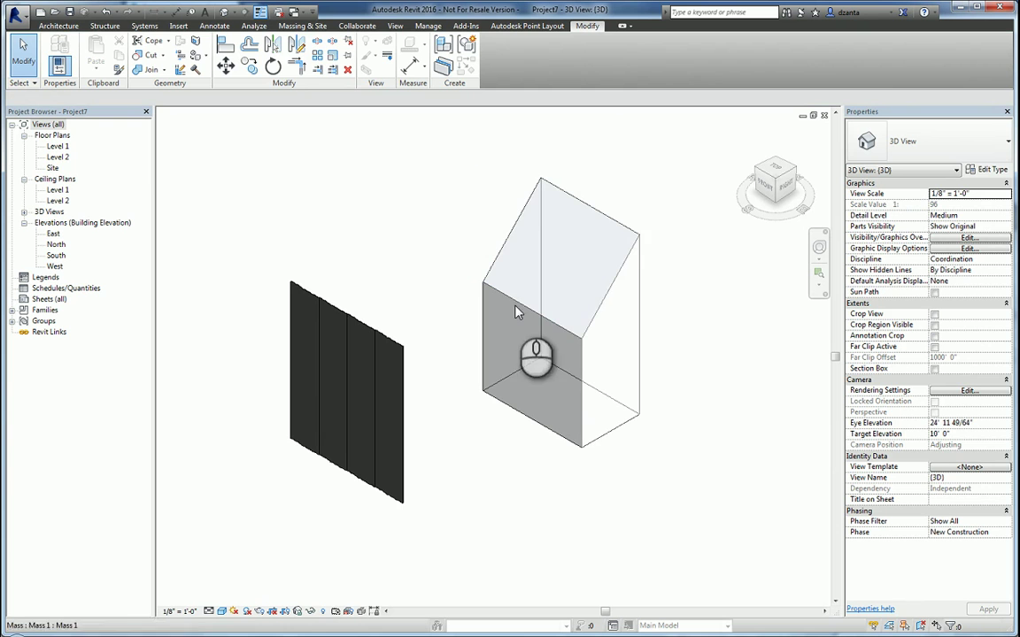
Place a Sloped Glazing roof by face on the mass's sloping top.
left_click(71, 27)
left_click(231, 63)
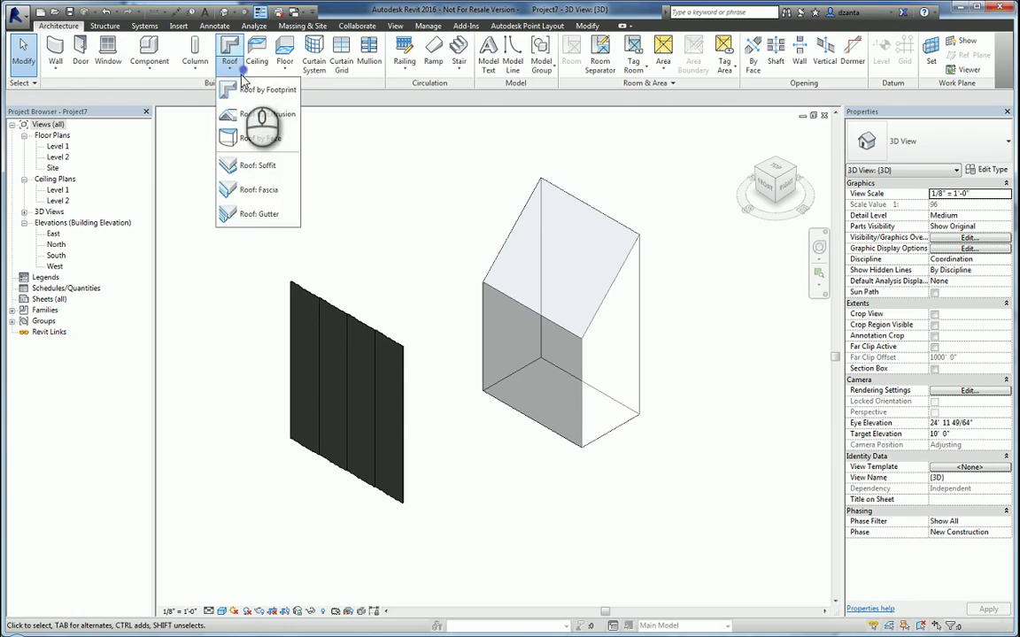
left_click(259, 139)
left_click(938, 144)
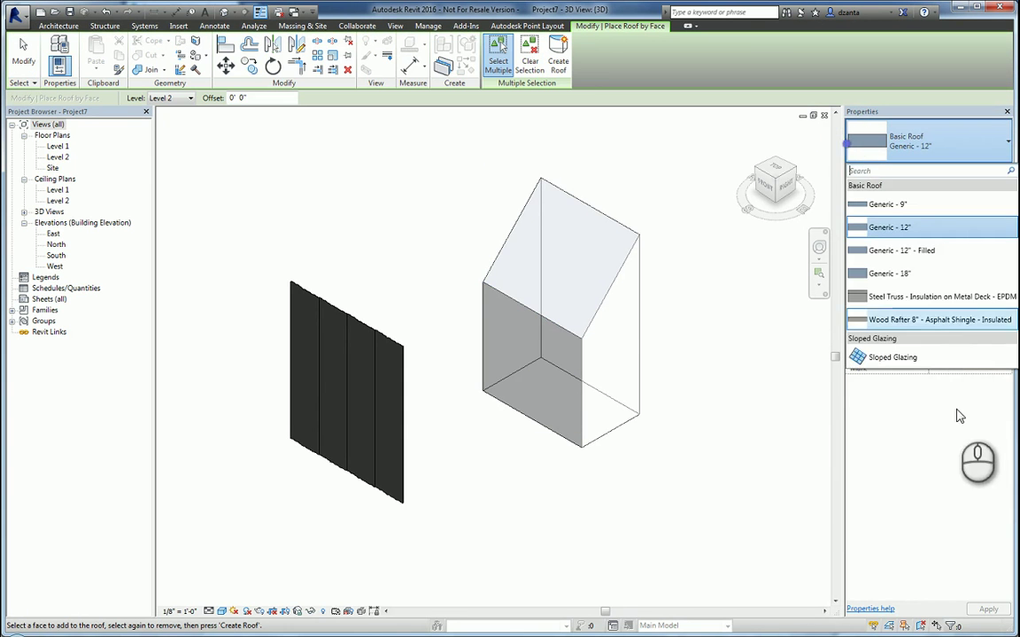
left_click(930, 363)
left_click(619, 221)
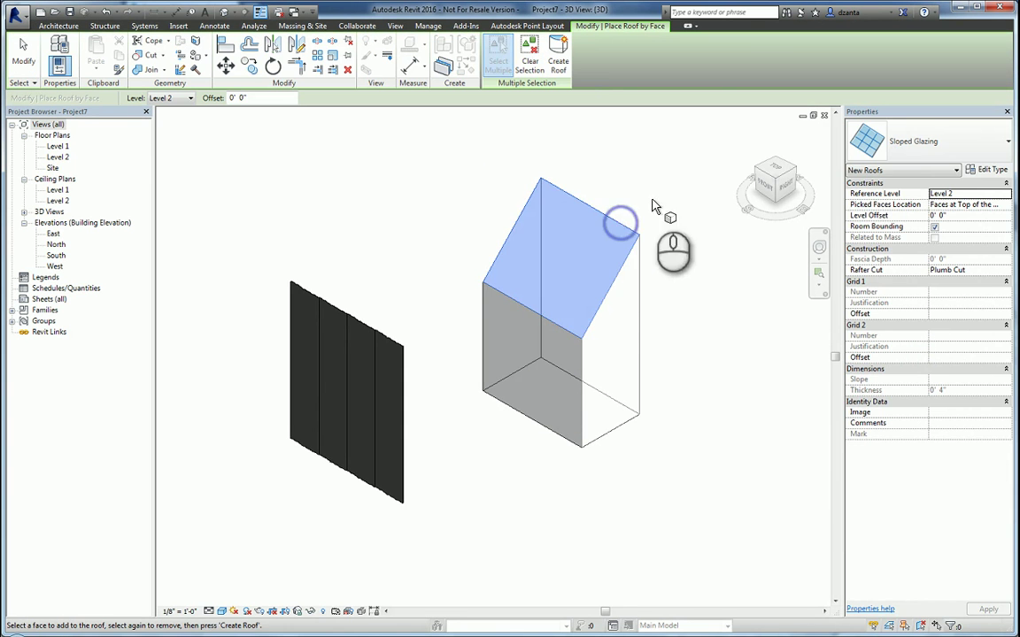
left_click(558, 64)
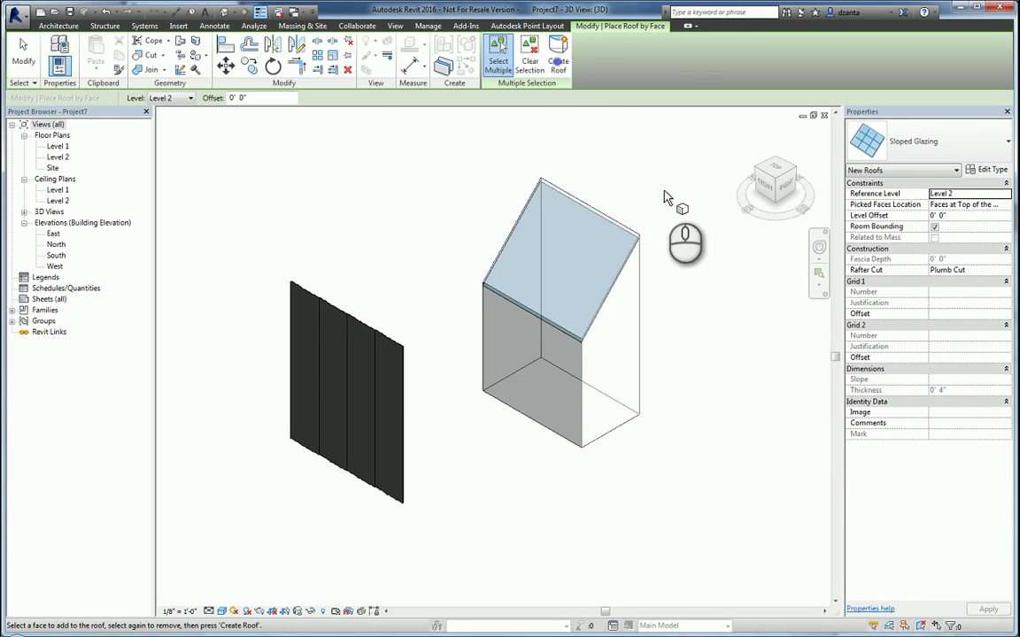
key("Escape")
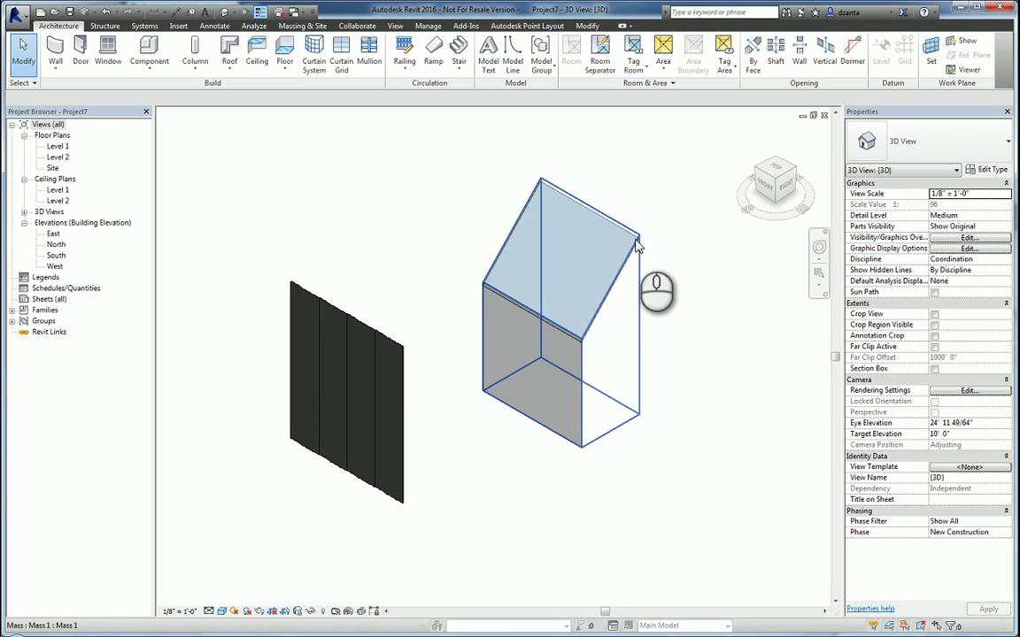
Give the Sloped Glazing type Family2 panels and a Grid 1 Minimum Spacing of 4'.
left_click(510, 329)
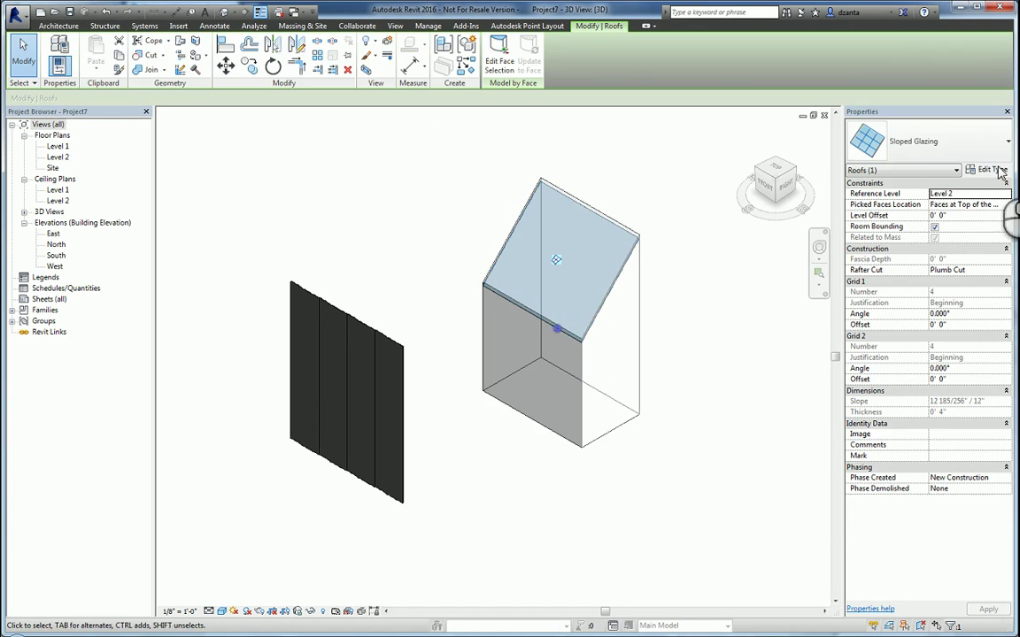
left_click(1001, 170)
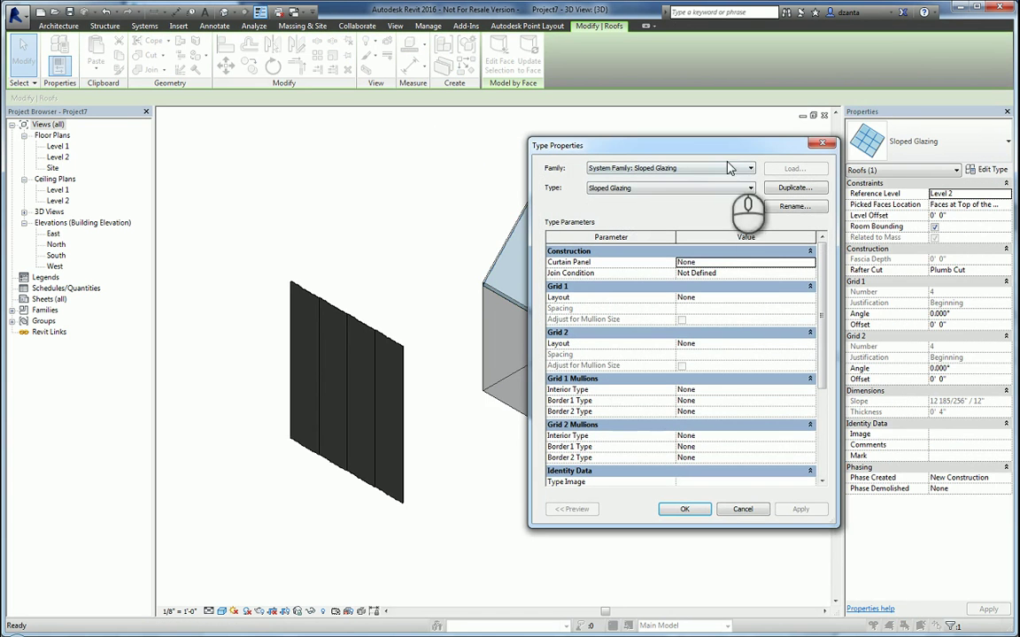
left_click_drag(725, 154, 711, 131)
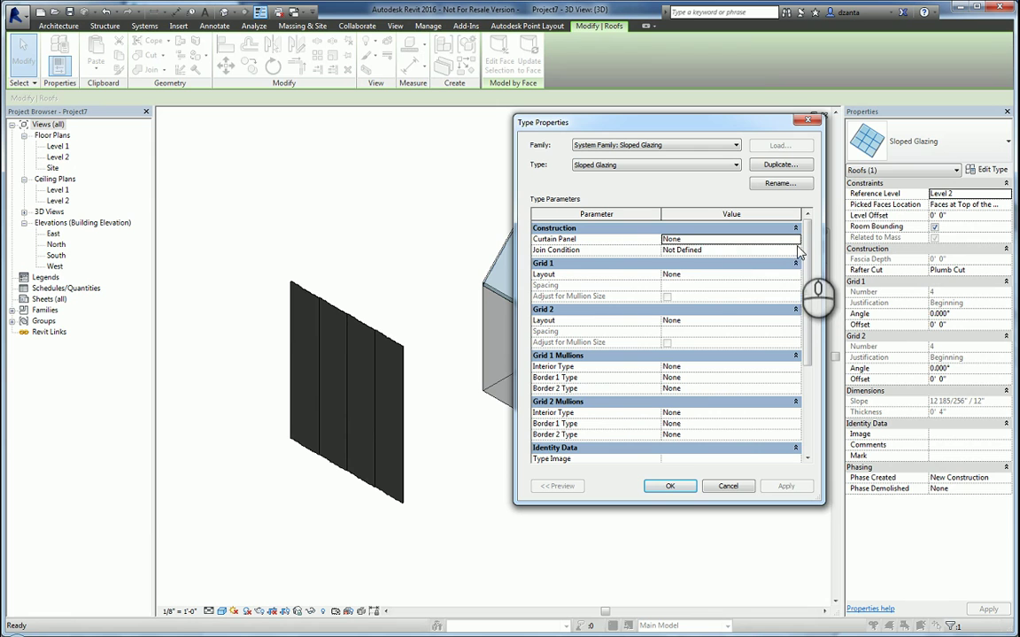
left_click(794, 241)
left_click(726, 267)
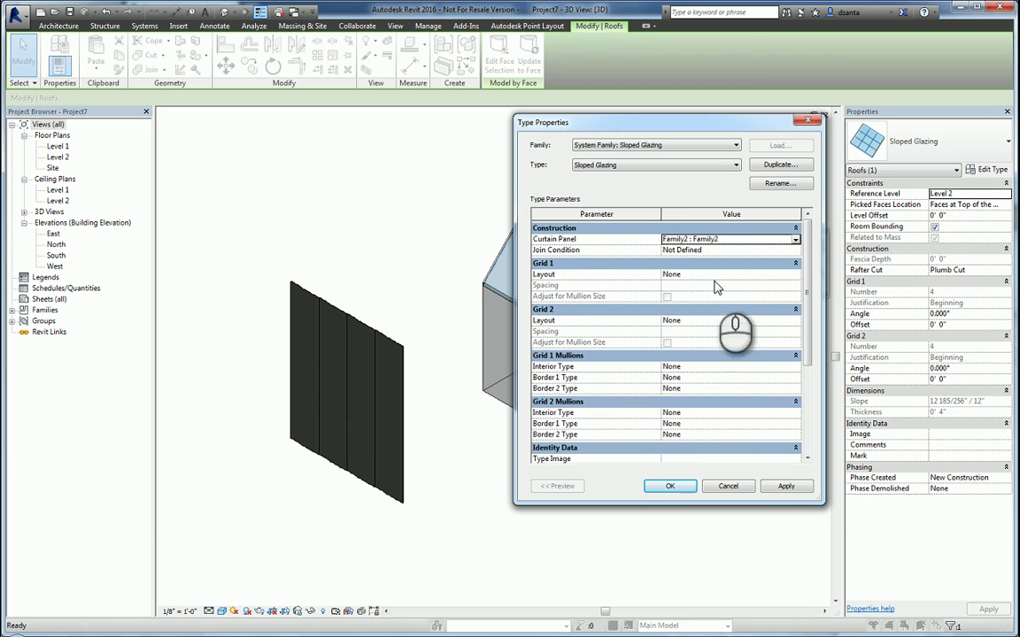
left_click(792, 276)
left_click(795, 275)
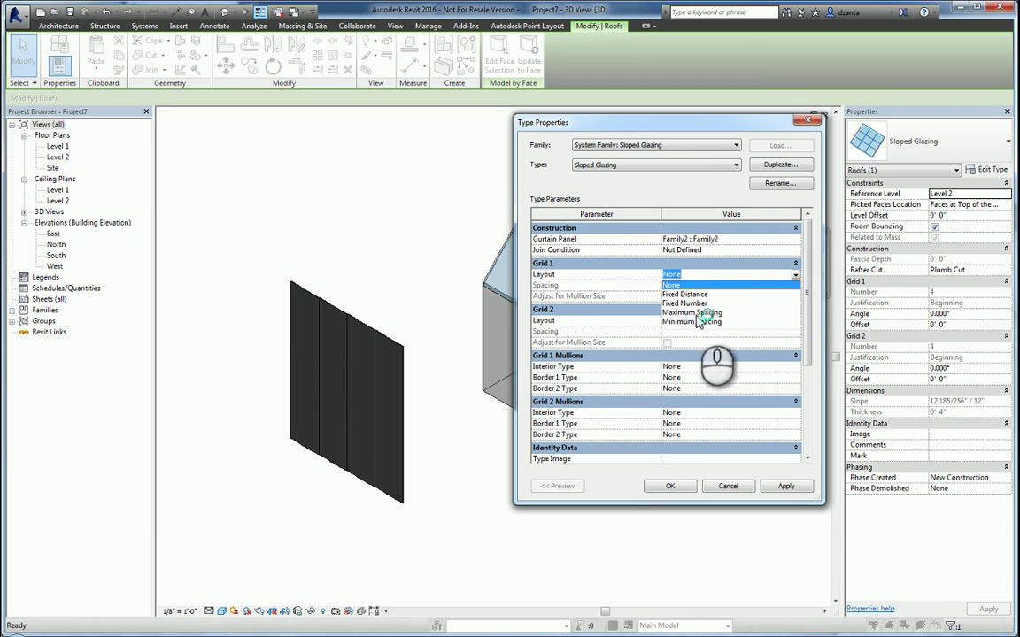
left_click(703, 322)
left_click(695, 286)
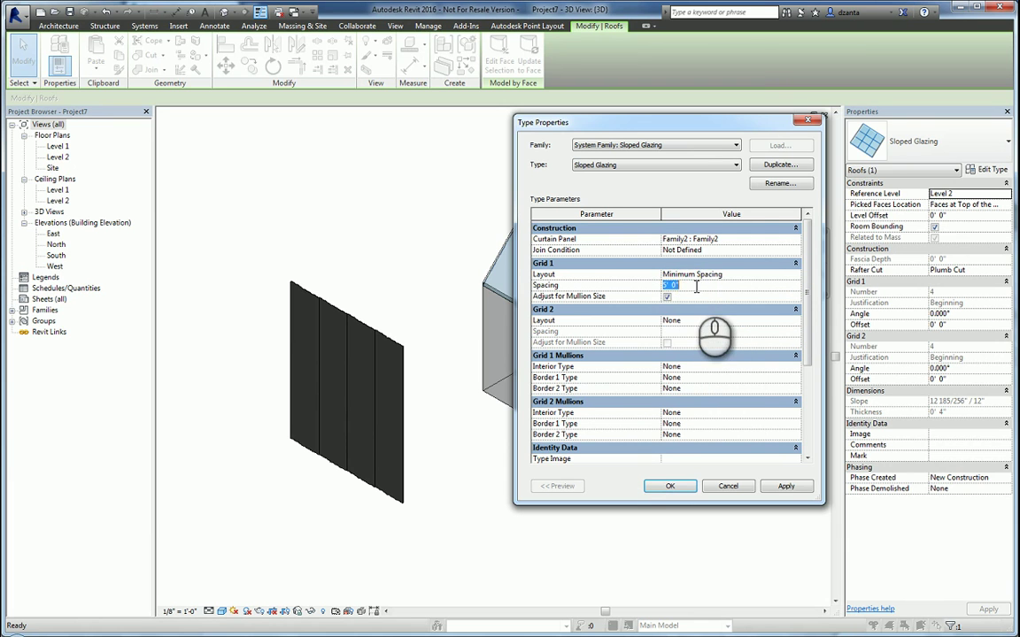
type("4'")
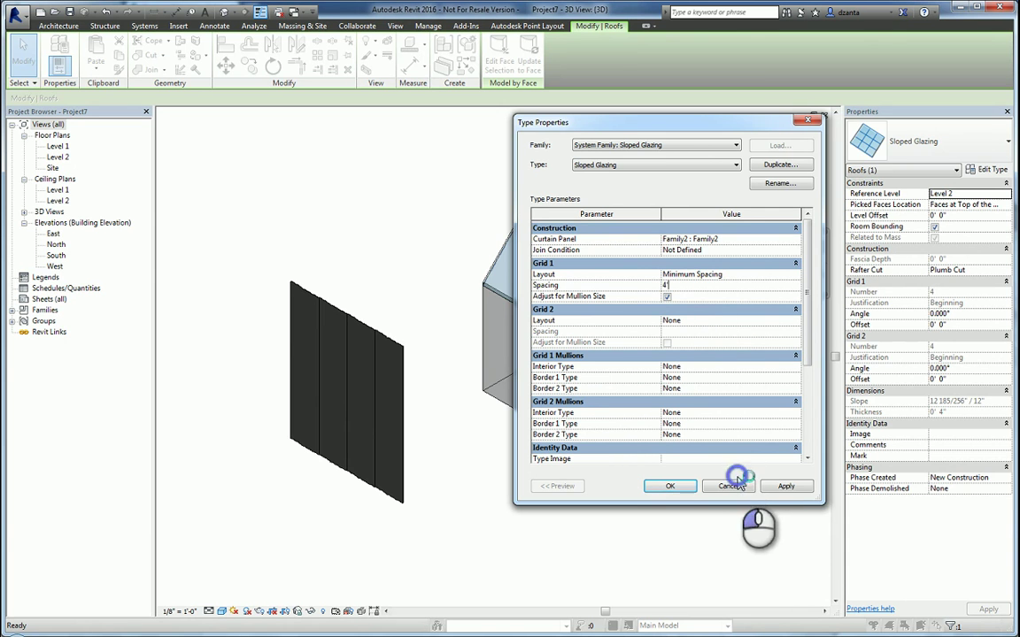
left_click(670, 486)
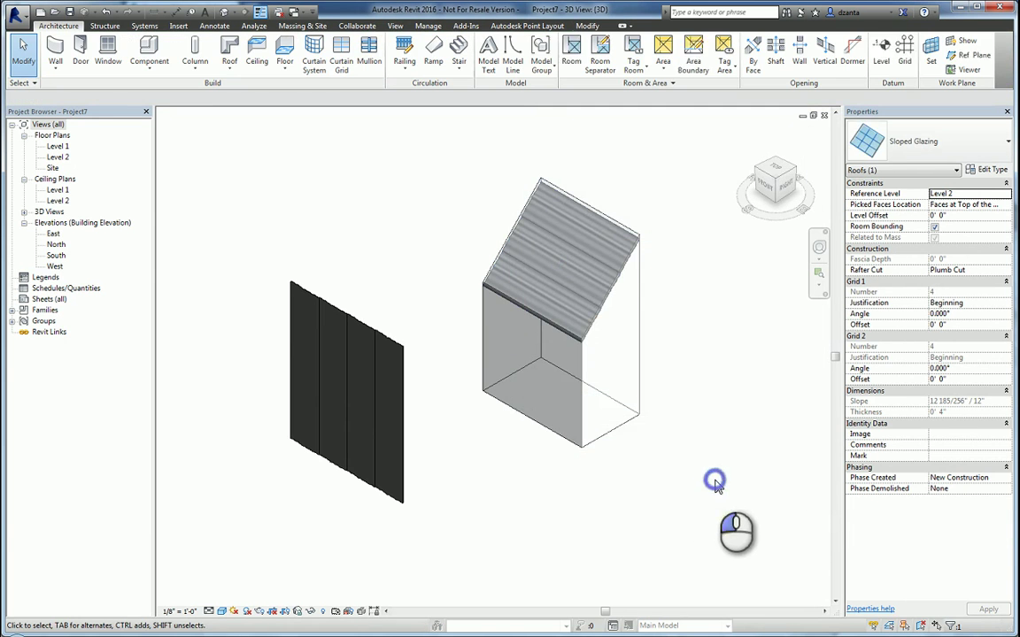
Select the glazing roof and change its Grid 1 spacing from 4' to 1'.
left_click(715, 483)
scroll(524, 342, "up", 3)
scroll(595, 405, "up", 2)
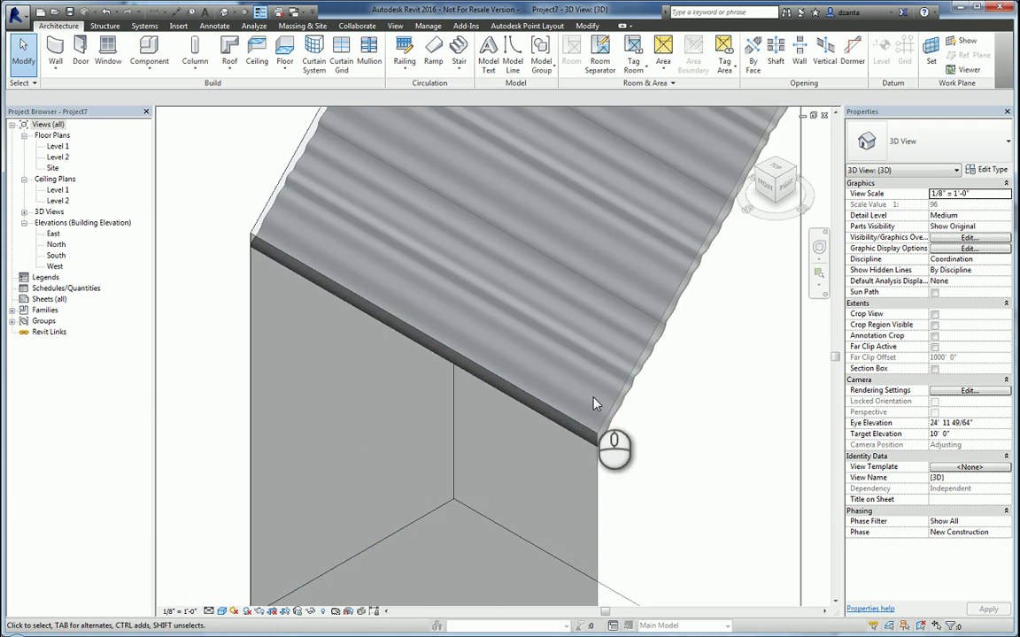
middle_click_drag(594, 404, 467, 342)
left_click(497, 361)
scroll(510, 386, "up", 2)
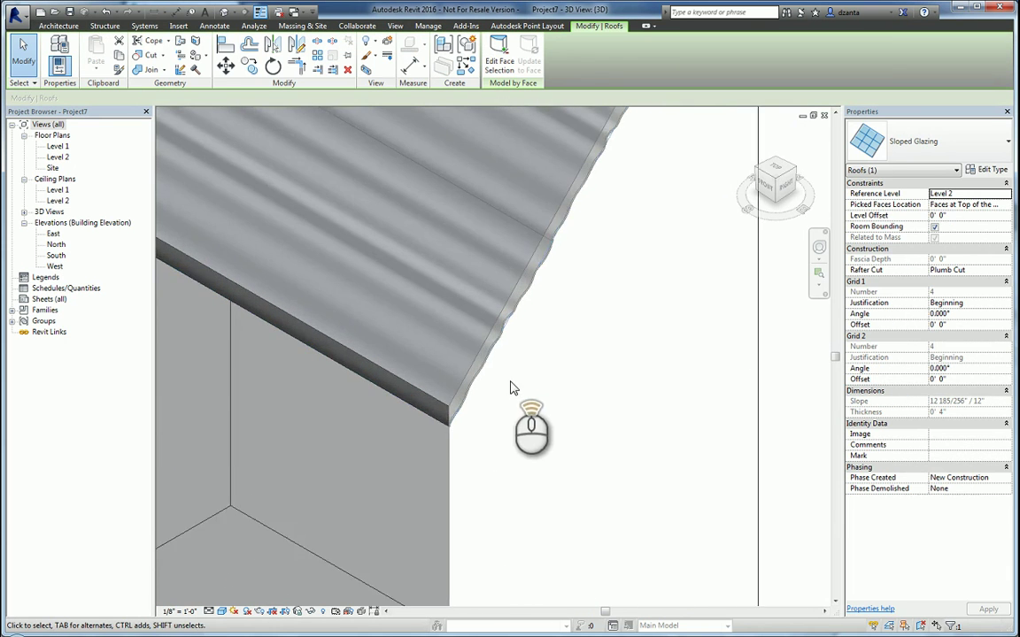
middle_click_drag(510, 387, 509, 530, "shift")
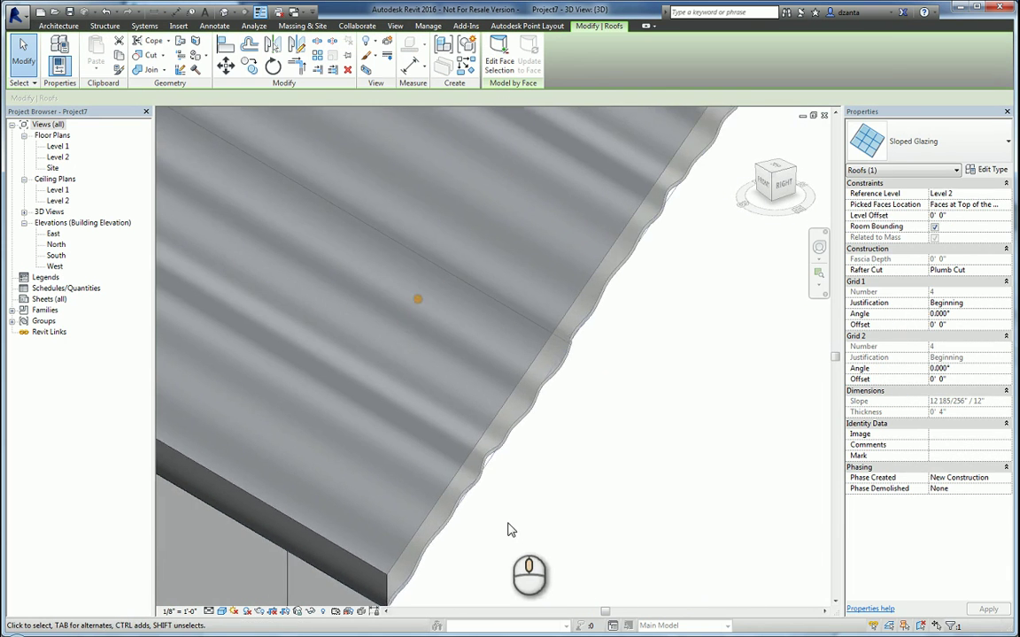
scroll(560, 492, "down", 2)
scroll(634, 408, "down", 2)
scroll(642, 391, "down", 2)
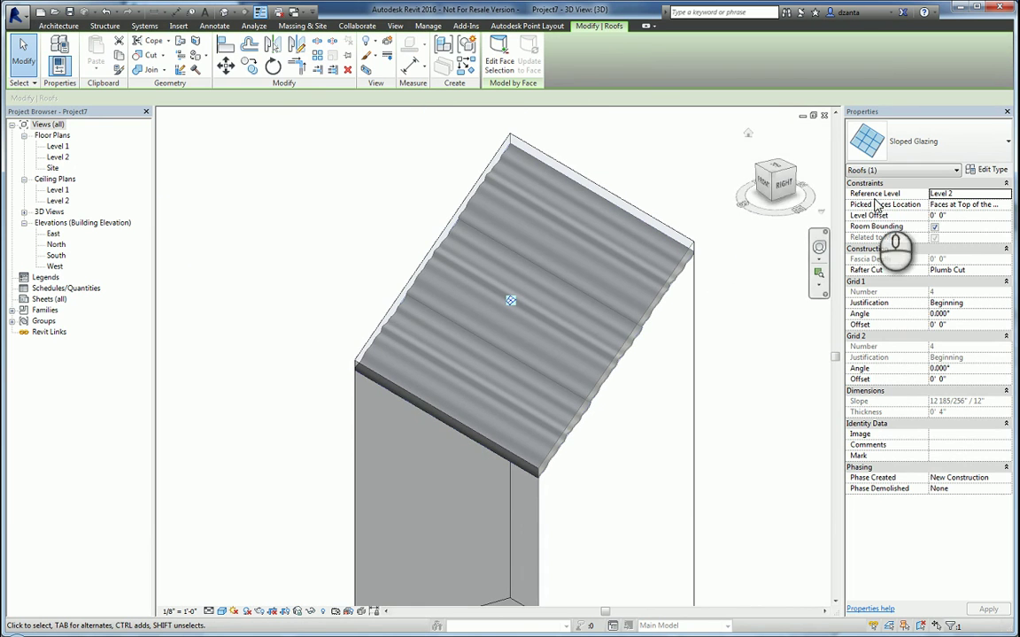
left_click(985, 169)
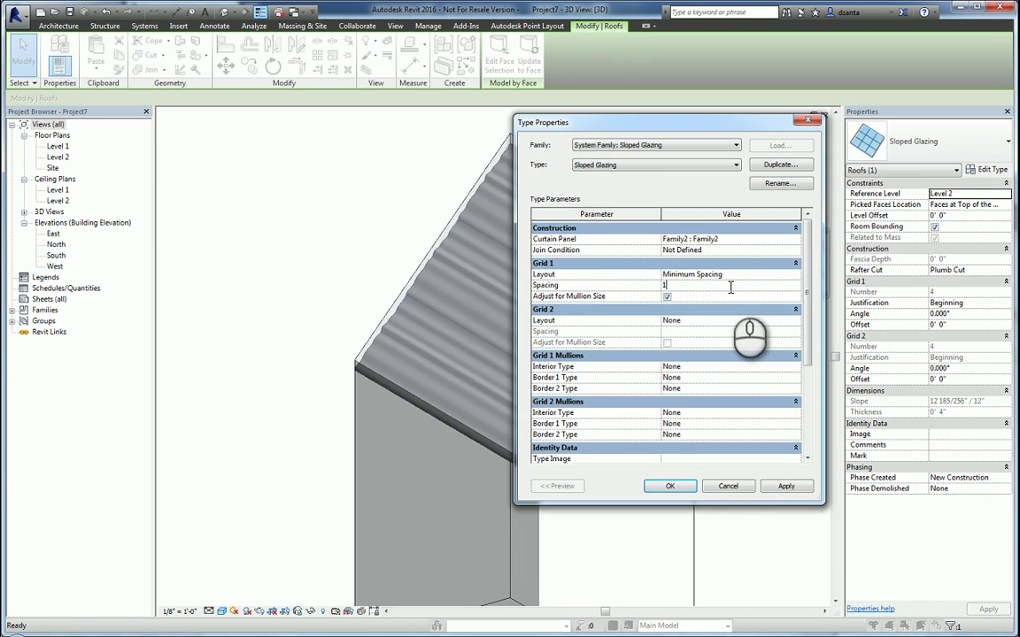
left_click(670, 487)
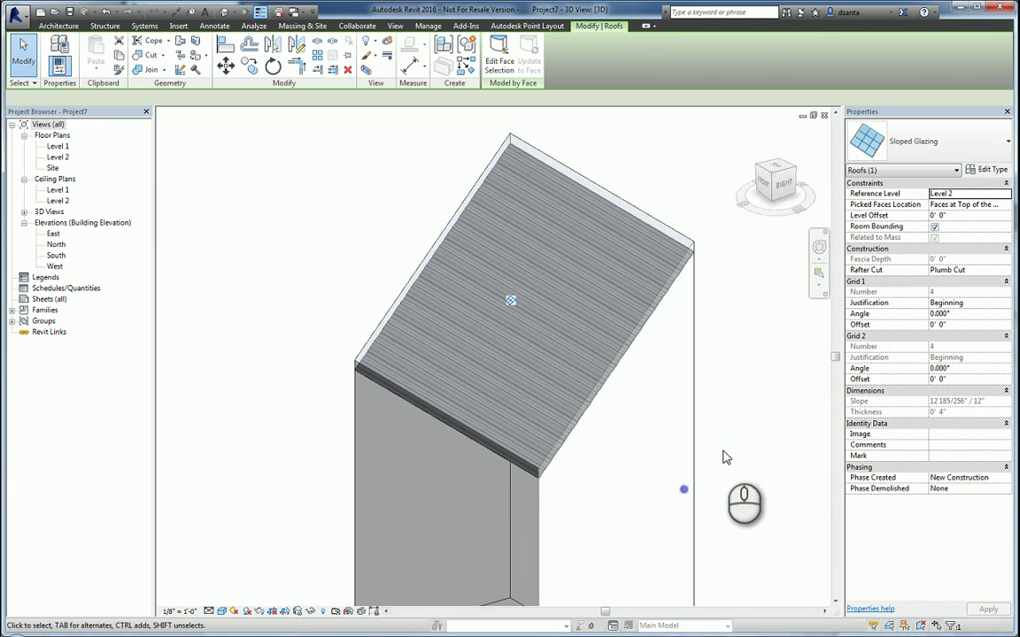
Zoom and orbit to inspect the narrower roof panels beside the house.
left_click(733, 440)
scroll(610, 489, "up", 5)
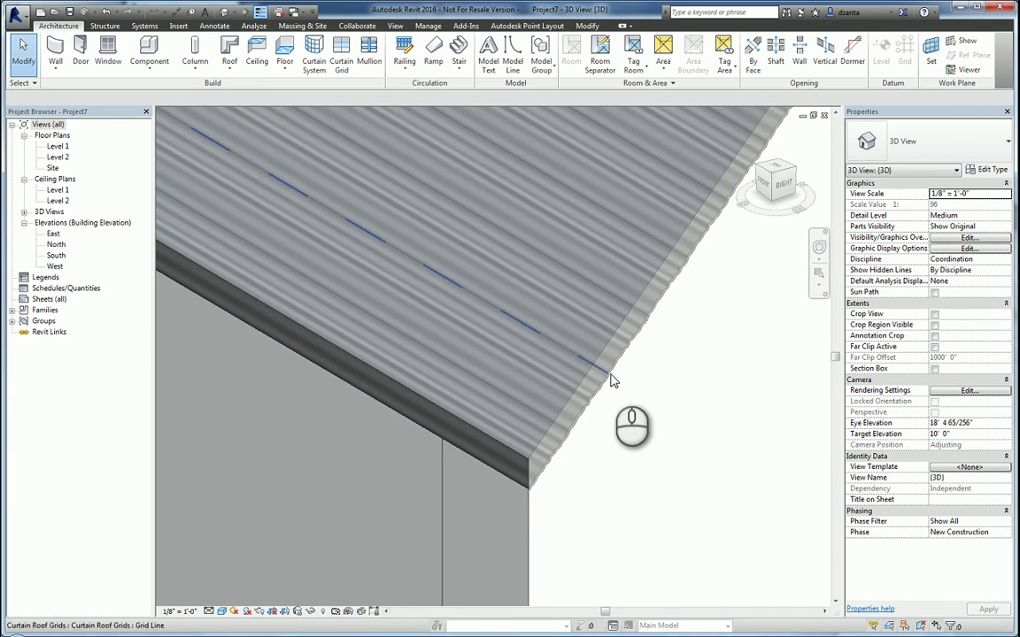
scroll(614, 384, "up", 2)
scroll(614, 384, "down", 5)
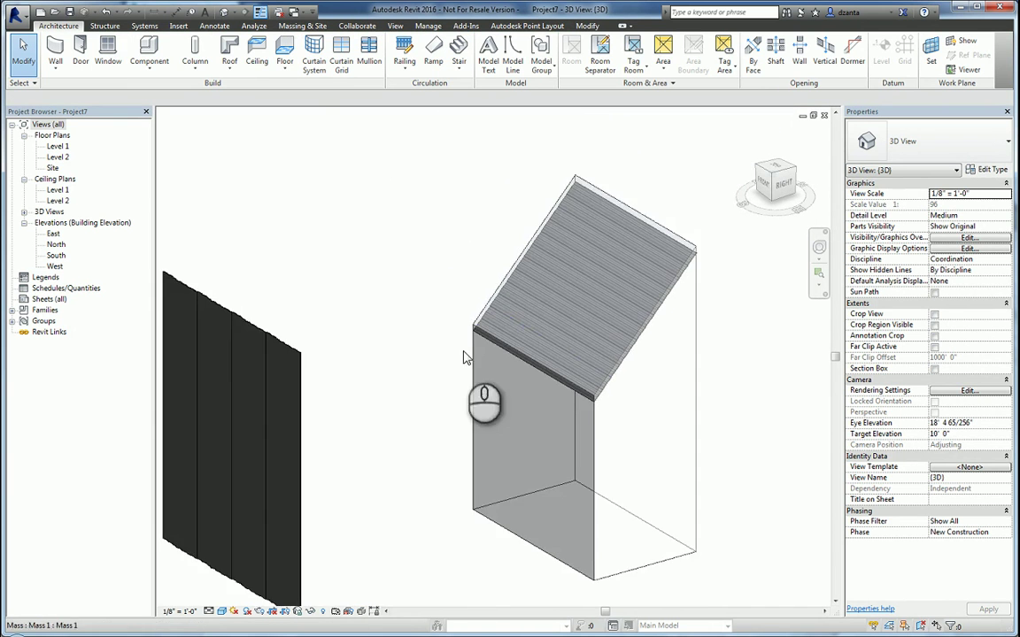
middle_click_drag(467, 354, 607, 354)
scroll(536, 446, "up", 1)
middle_click_drag(536, 446, 235, 469, "shift")
Set the Storefront wall's Vertical Grid Layout to Minimum Spacing with spacing 6.
left_click(337, 179)
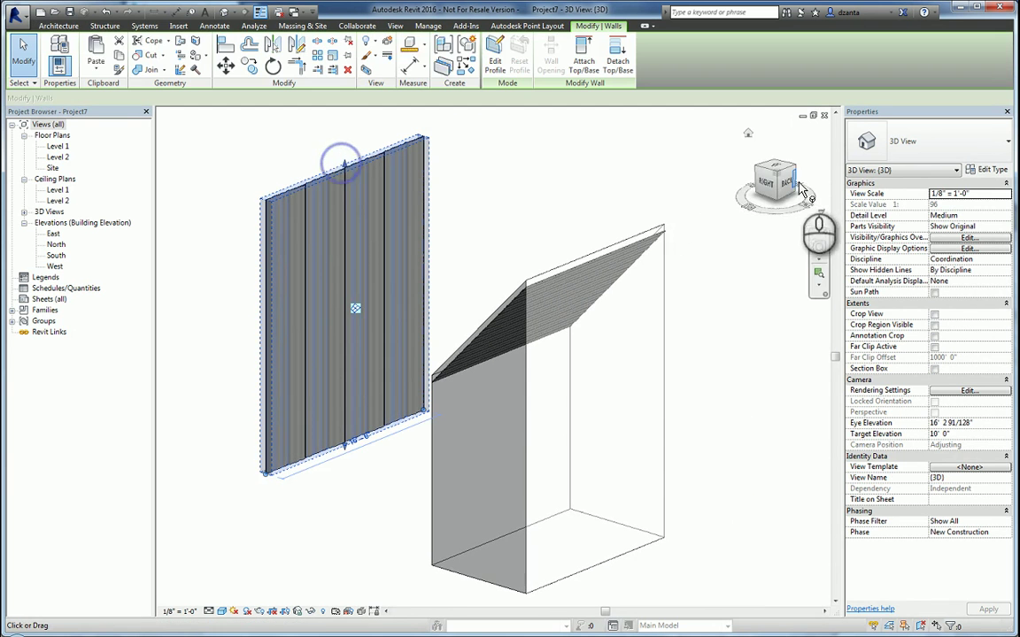
left_click(1003, 168)
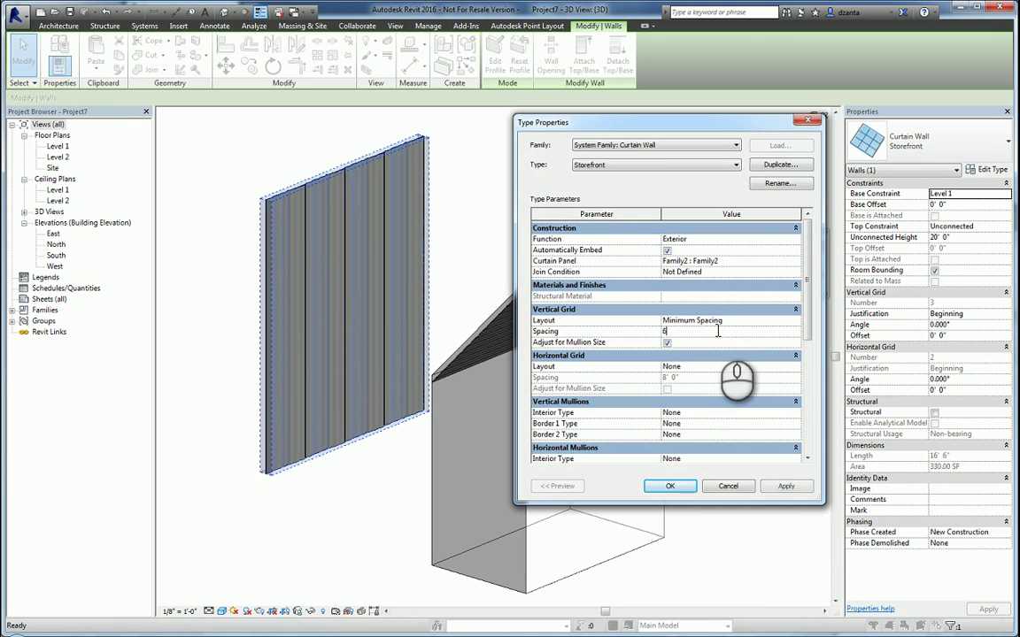
left_click(666, 489)
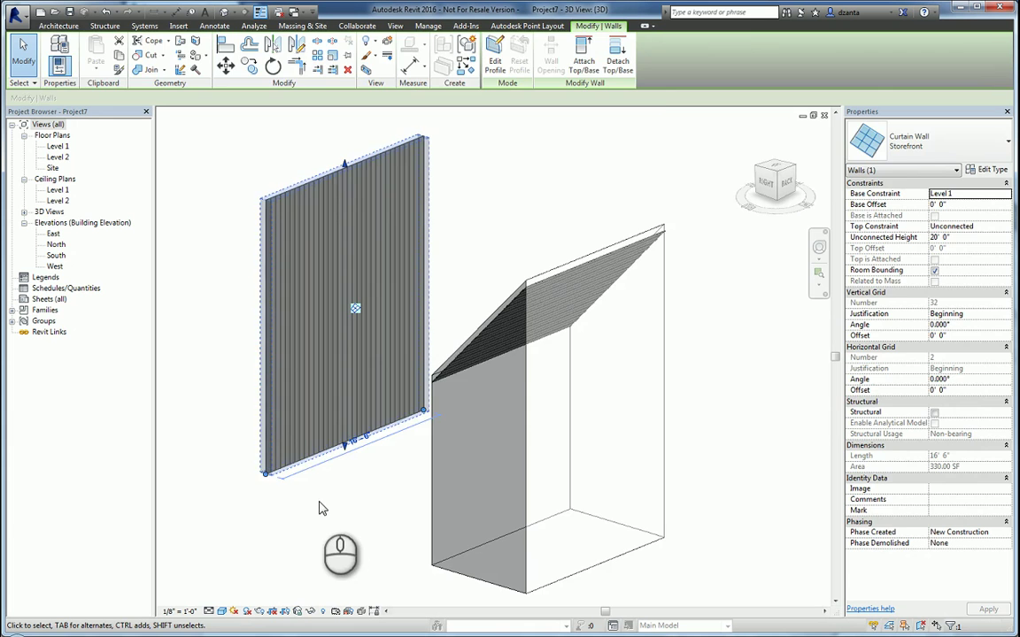
Zoom and orbit to check the 32 narrow corrugated panels beside the house.
left_click(289, 492)
scroll(250, 453, "up", 4)
scroll(250, 454, "up", 2)
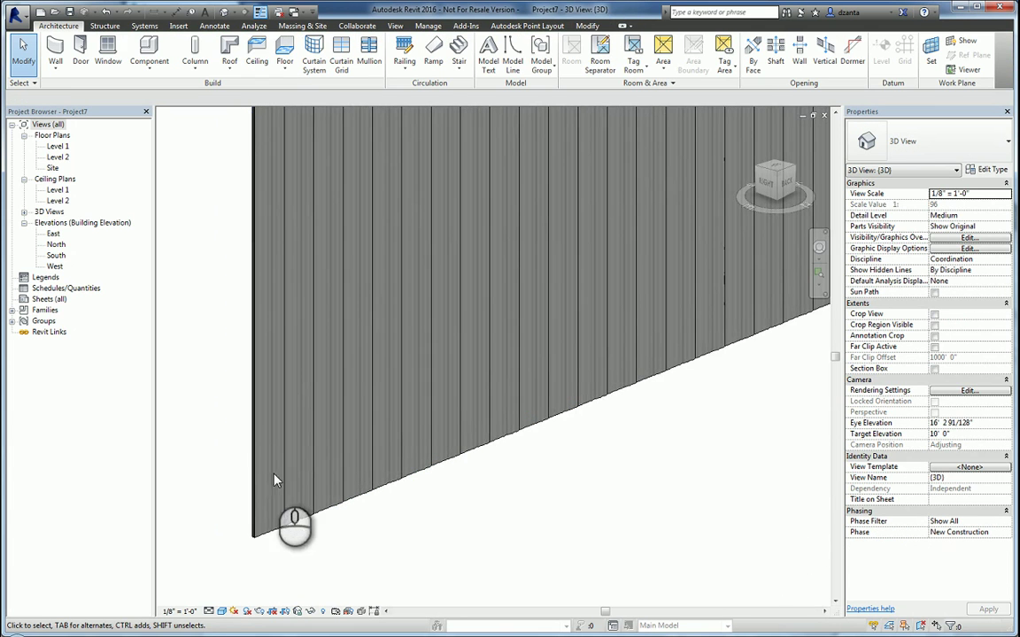
left_click(276, 549)
scroll(382, 500, "up", 1)
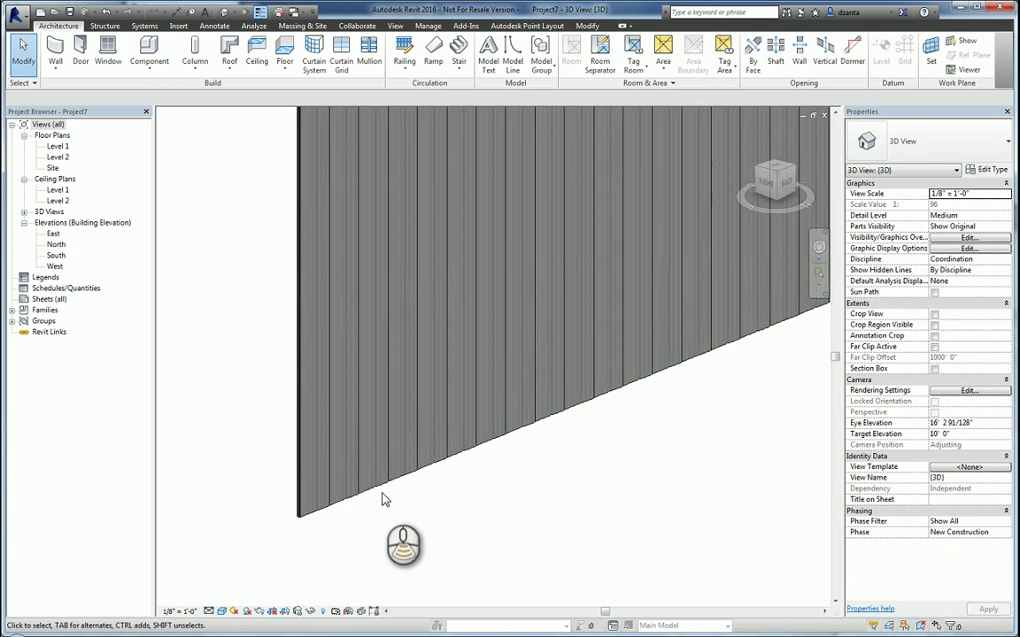
scroll(383, 501, "down", 1)
middle_click_drag(382, 497, 505, 501, "shift")
scroll(500, 447, "down", 1)
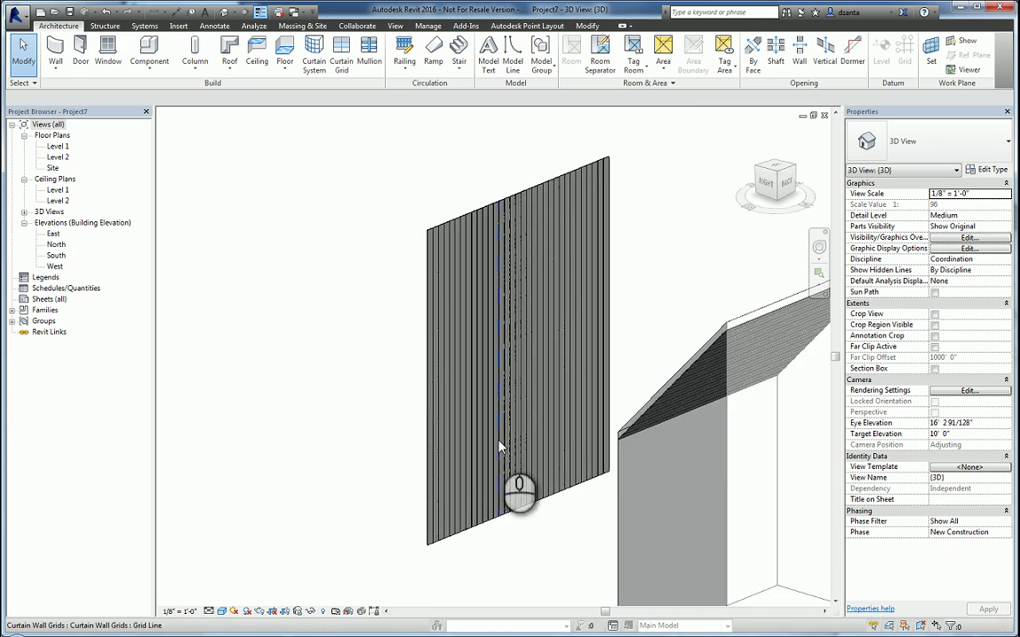
middle_click_drag(500, 448, 397, 246, "shift")
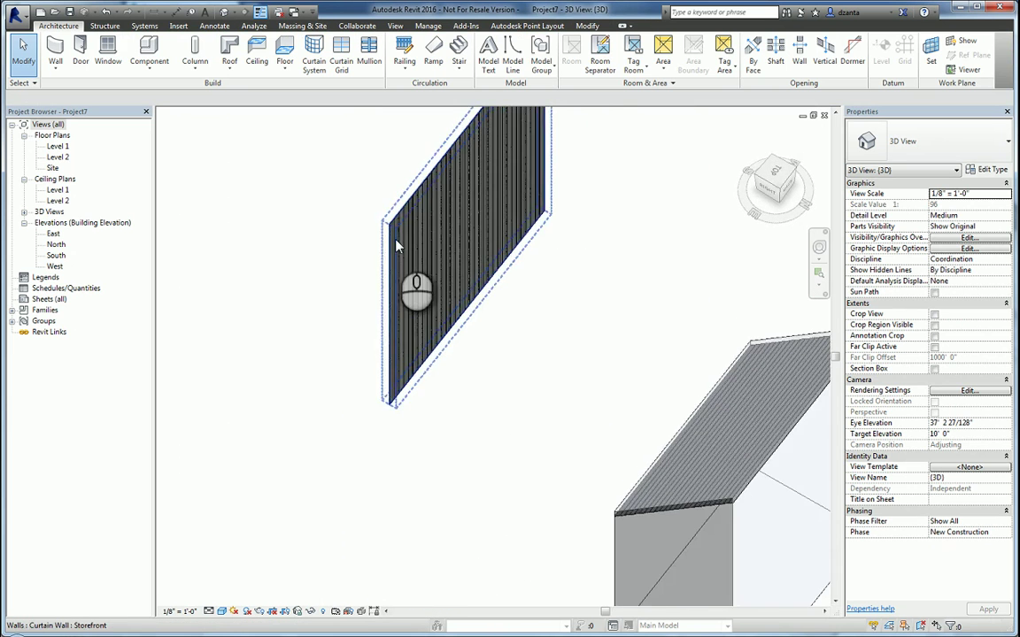
scroll(397, 246, "up", 5)
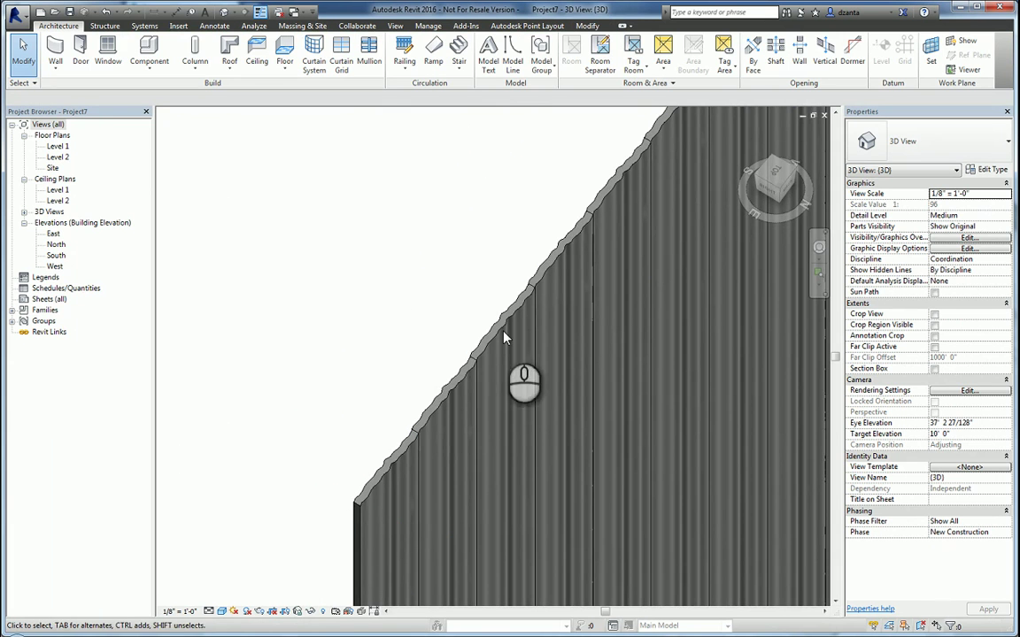
scroll(583, 257, "down", 3)
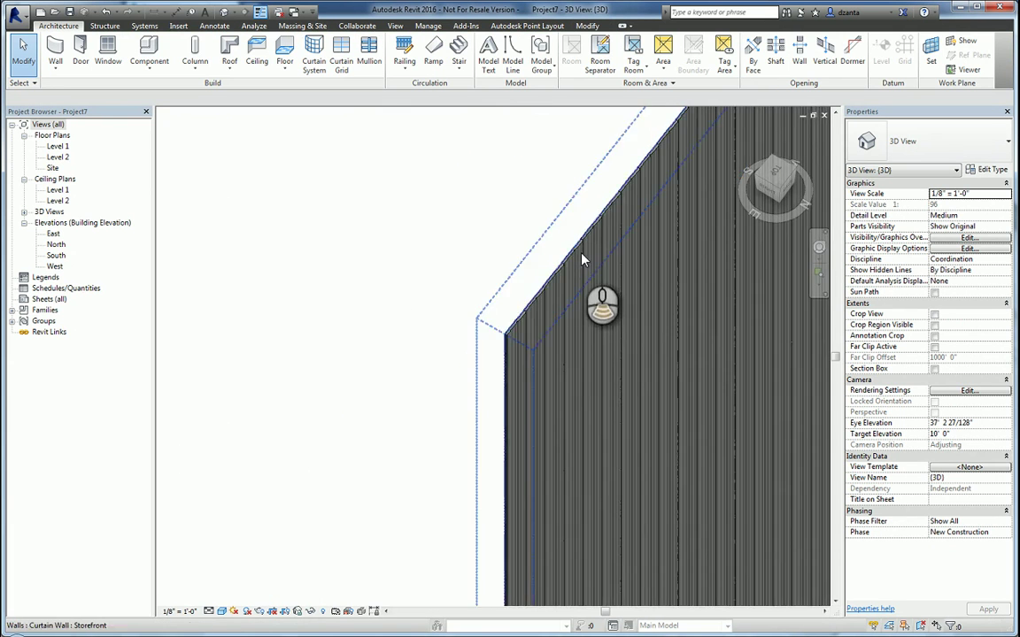
scroll(582, 259, "down", 3)
middle_click_drag(629, 353, 741, 255)
scroll(643, 408, "up", 3)
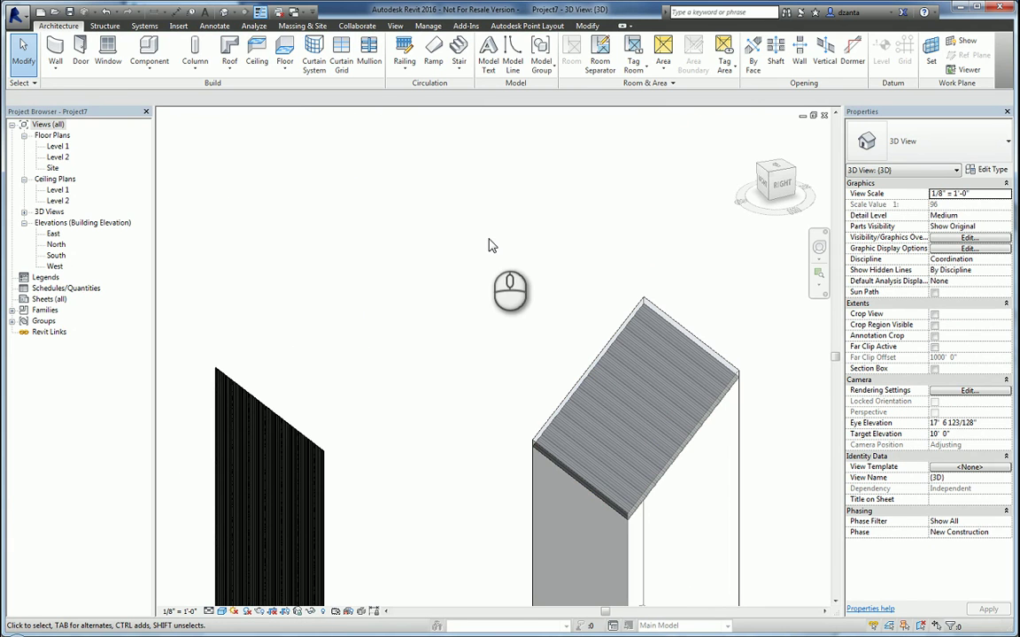
left_click(54, 12)
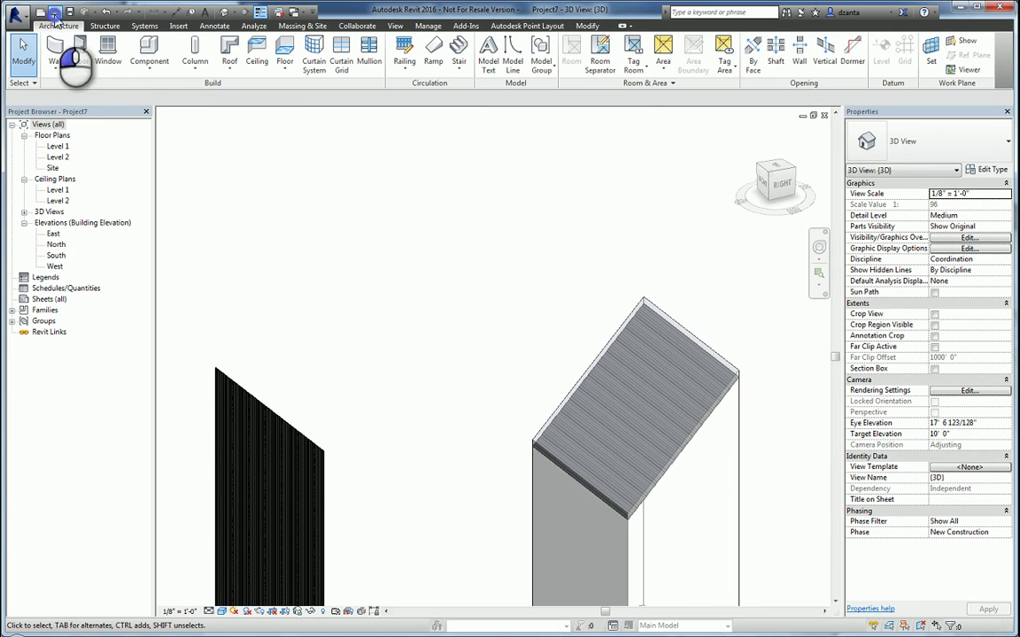
left_click(392, 299)
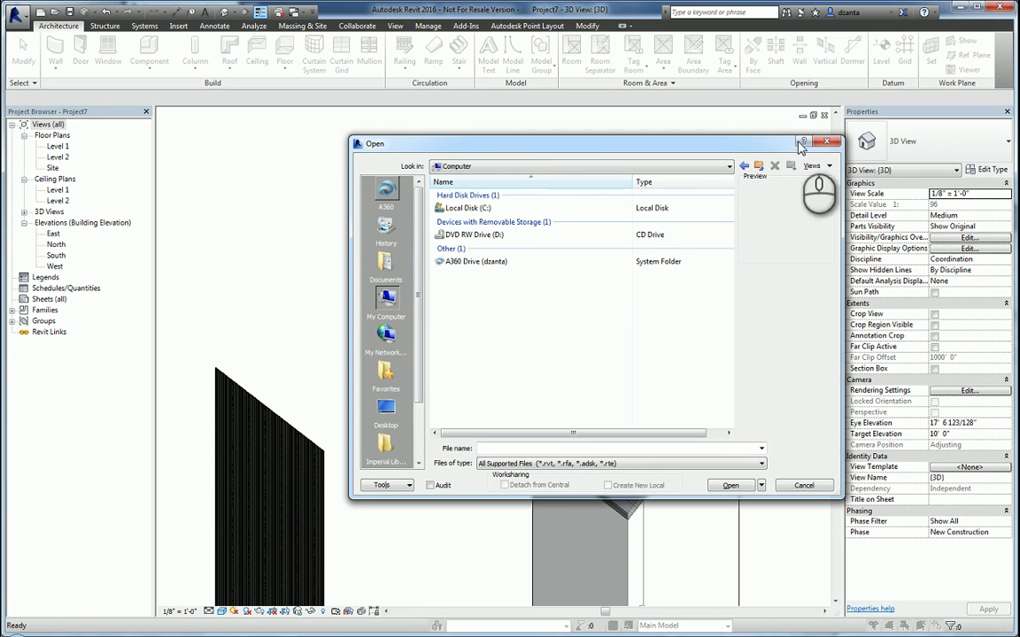
left_click(828, 143)
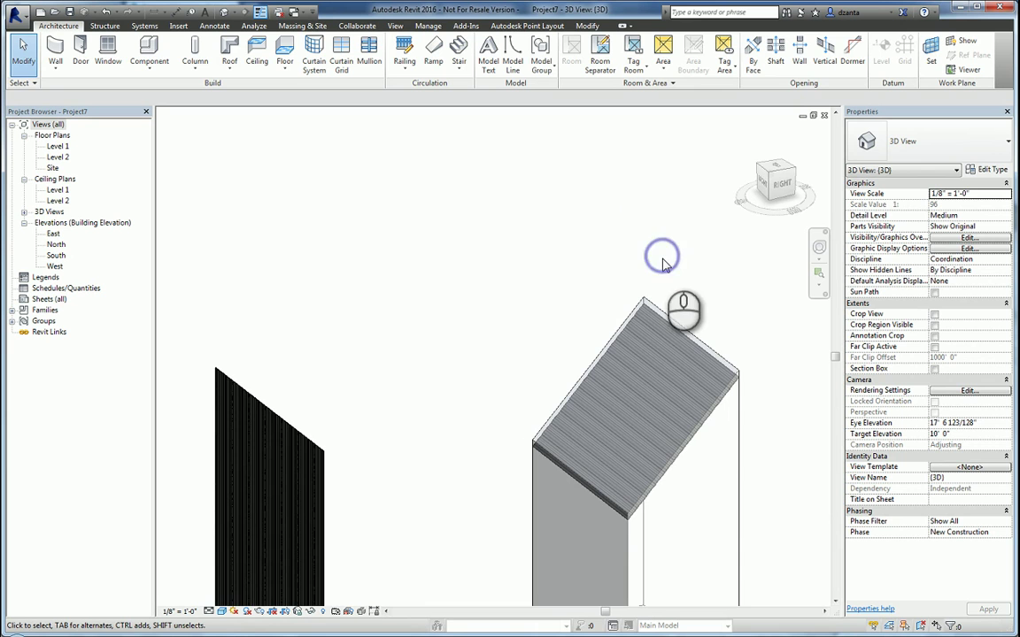
scroll(554, 275, "down", 2)
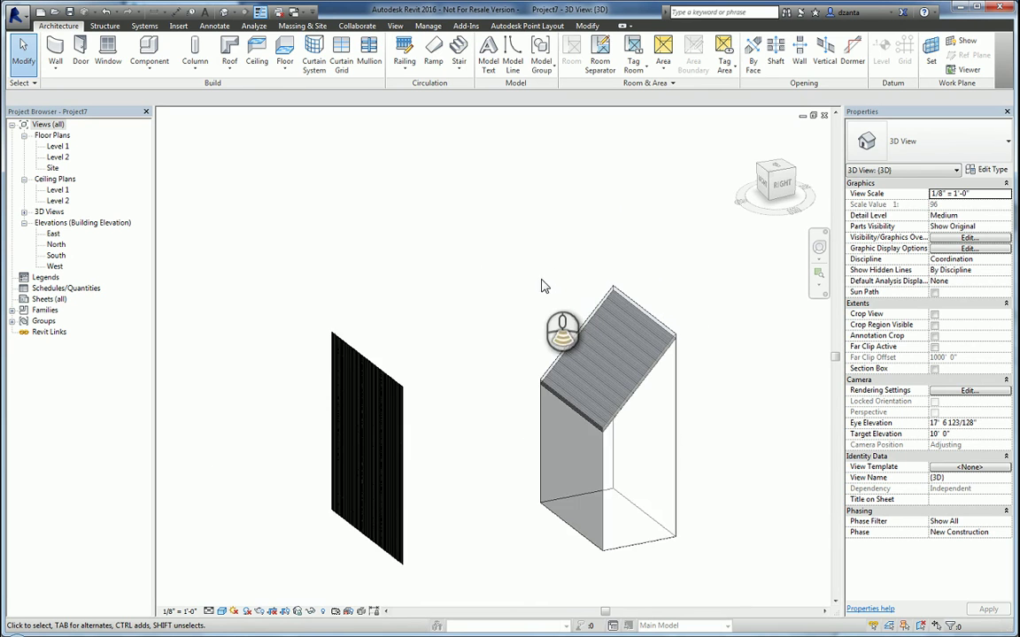